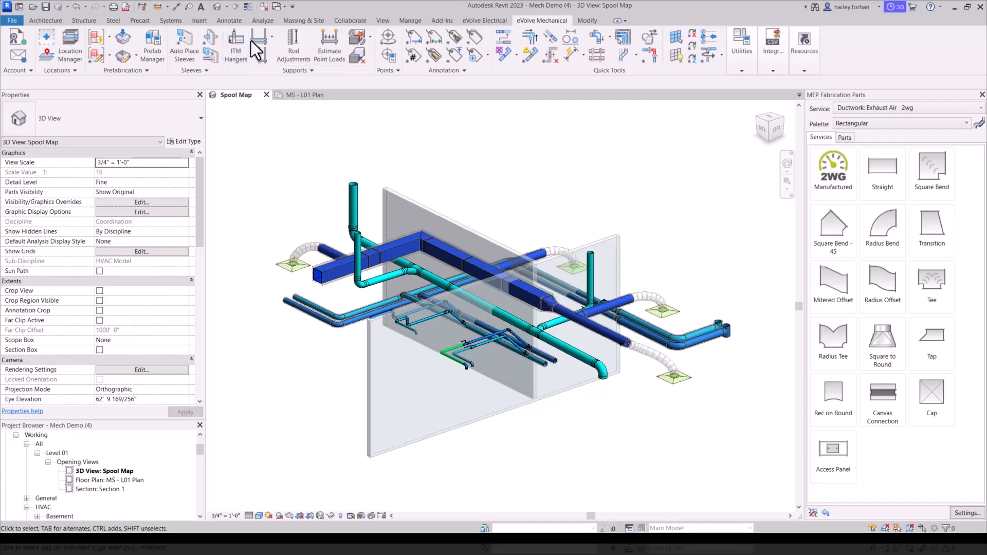
# Open the project ITM hanger settings and examine the hanger types offered for carbon steel Chilled Water Return and the collision adjustment tolerance
pyautogui.click(291, 72)
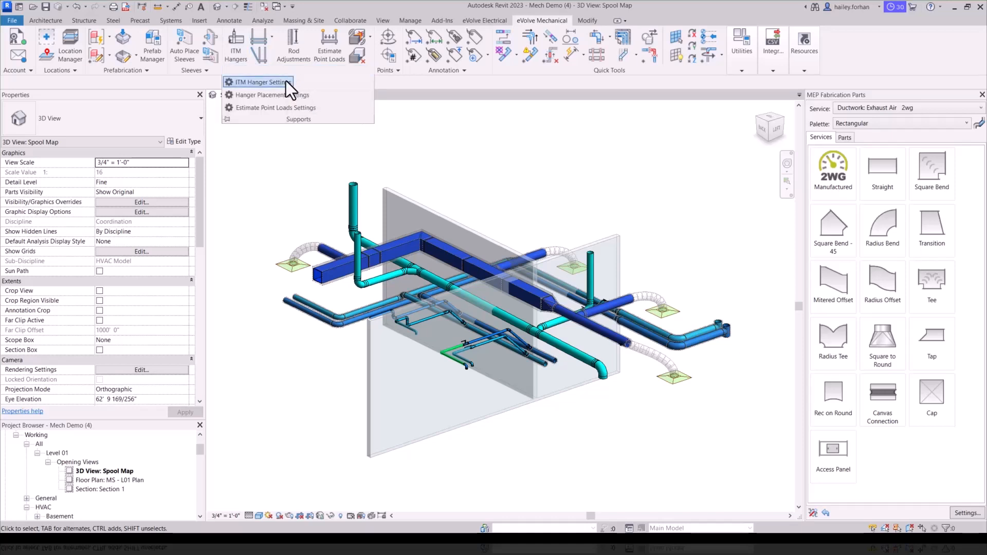
pyautogui.click(286, 81)
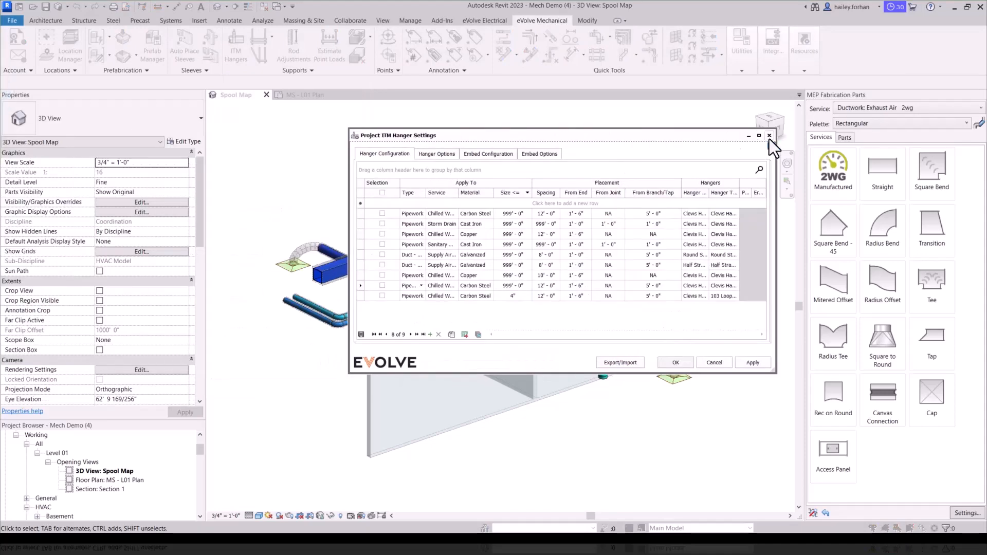
pyautogui.click(760, 135)
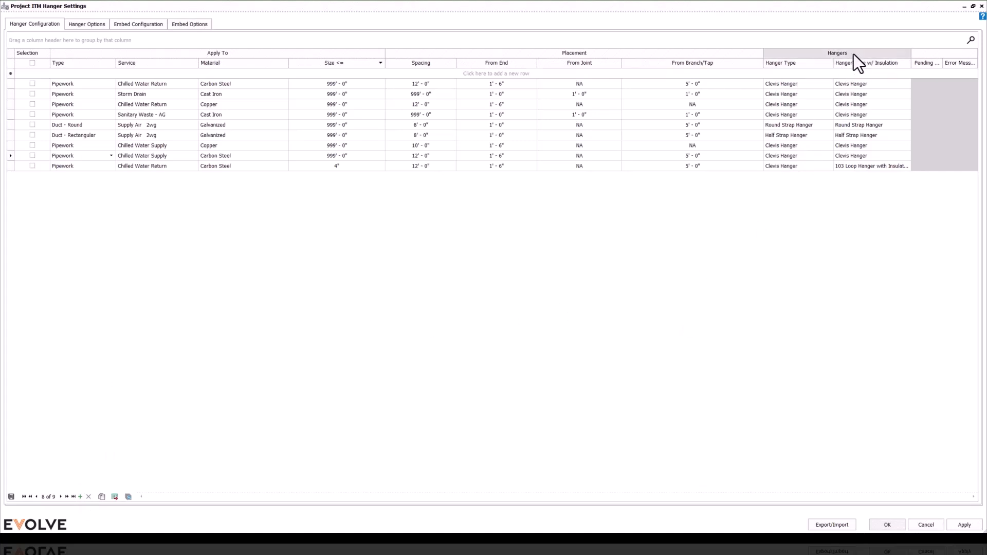
pyautogui.click(822, 83)
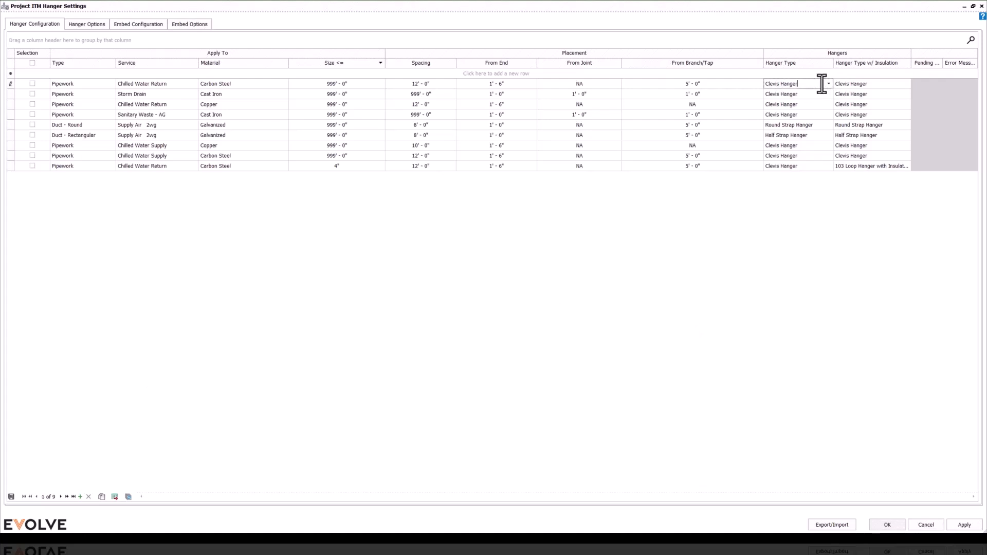
pyautogui.click(828, 83)
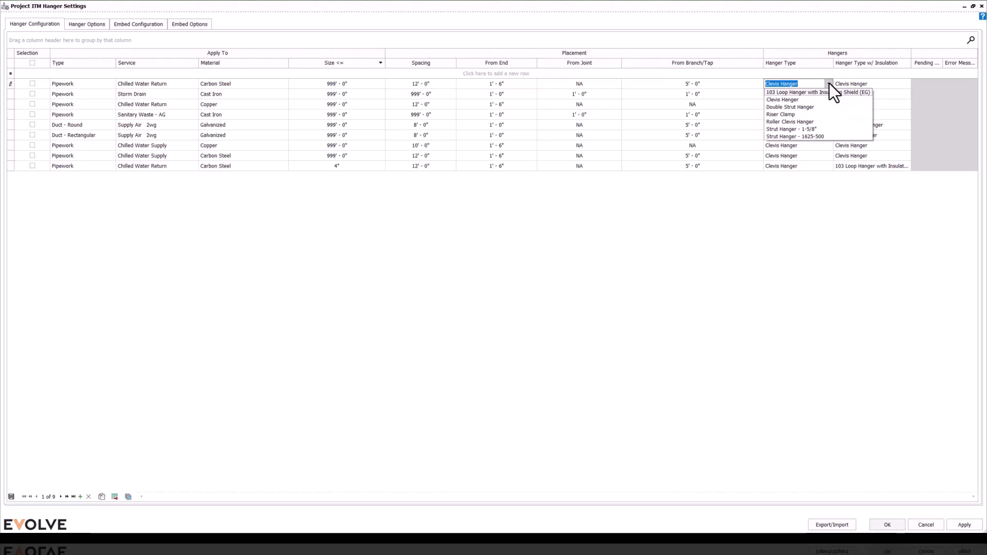
pyautogui.click(789, 206)
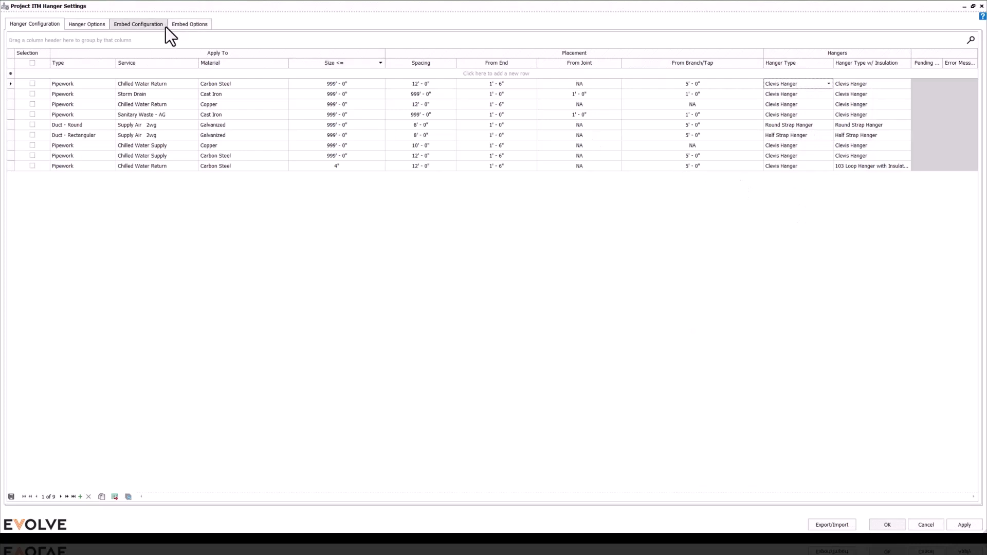
pyautogui.click(96, 24)
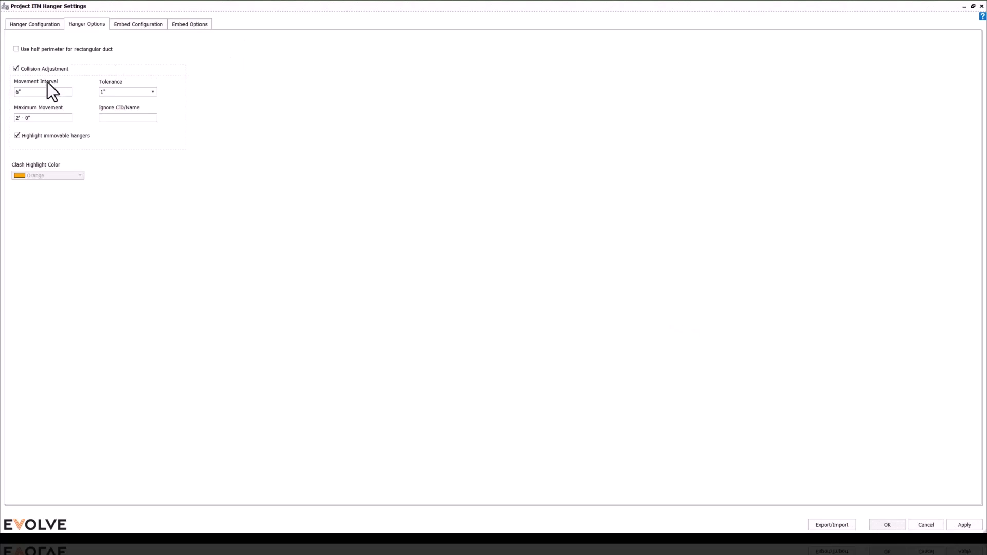
pyautogui.moveTo(116, 82)
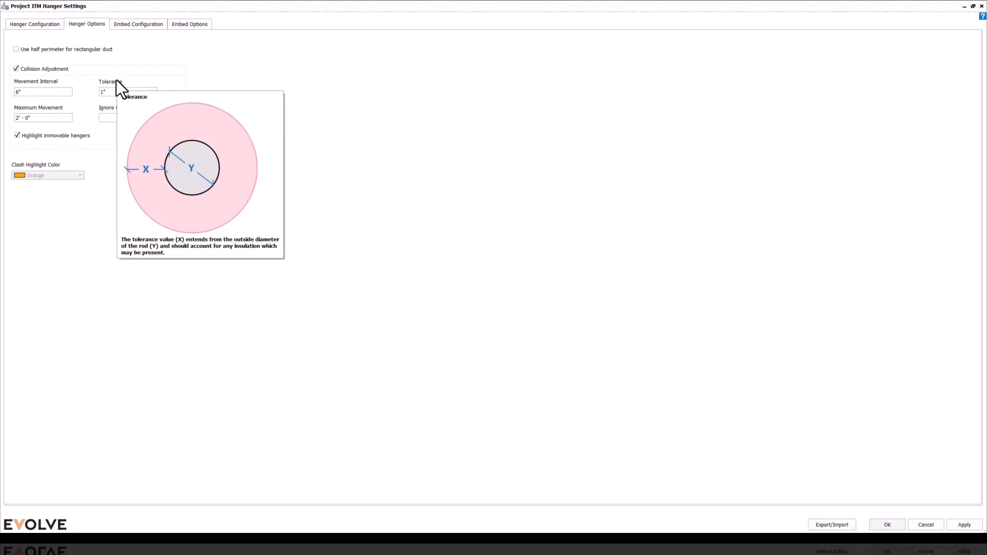
# Examine the BBMD2550 embed configuration with its deck type choices and the embed options, and accept the ITM hanger settings
pyautogui.click(143, 24)
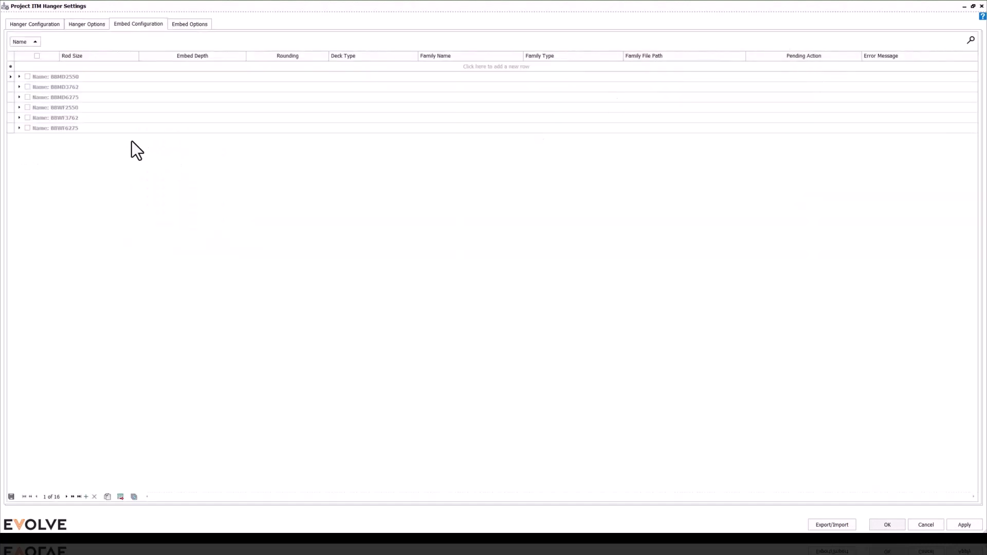
pyautogui.click(19, 77)
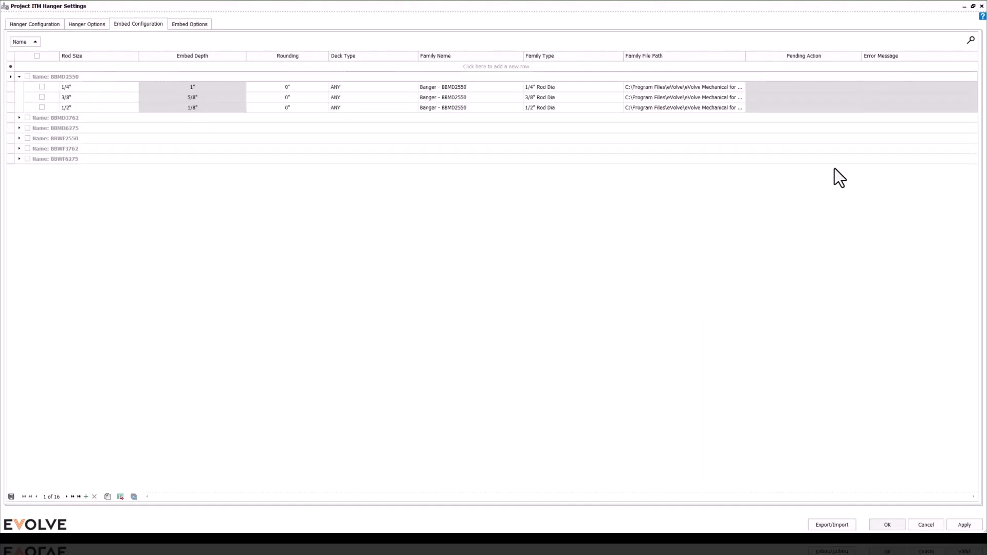
pyautogui.click(974, 6)
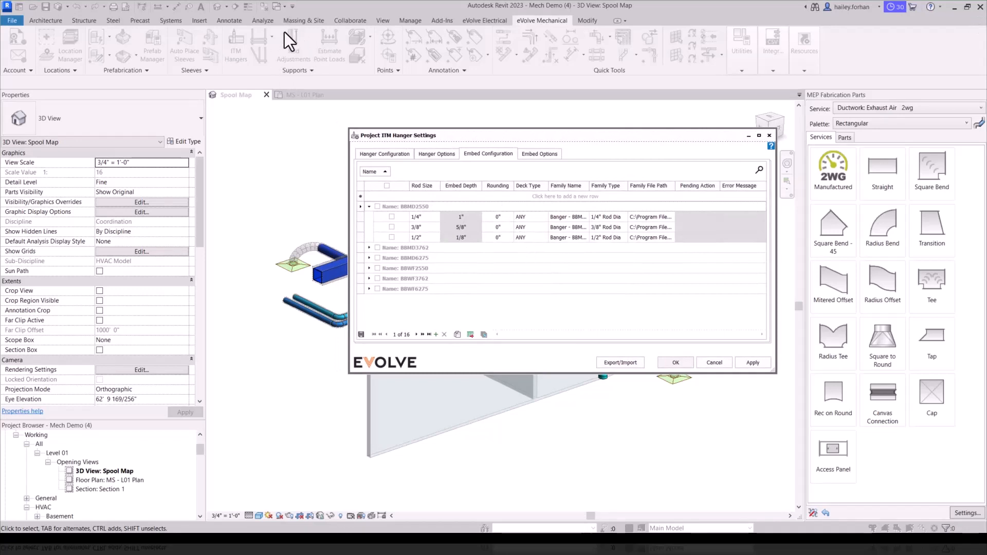
pyautogui.click(759, 135)
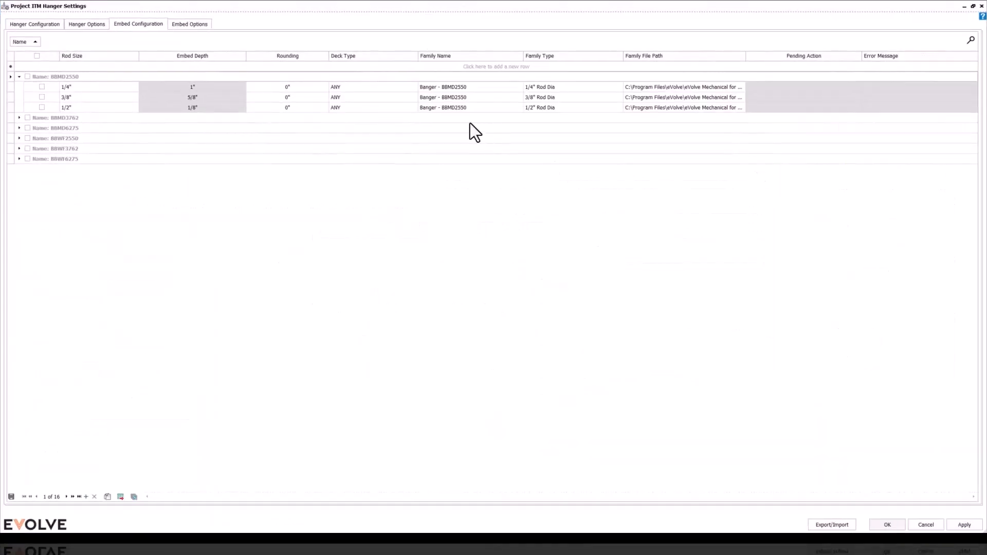
pyautogui.click(402, 86)
pyautogui.click(413, 87)
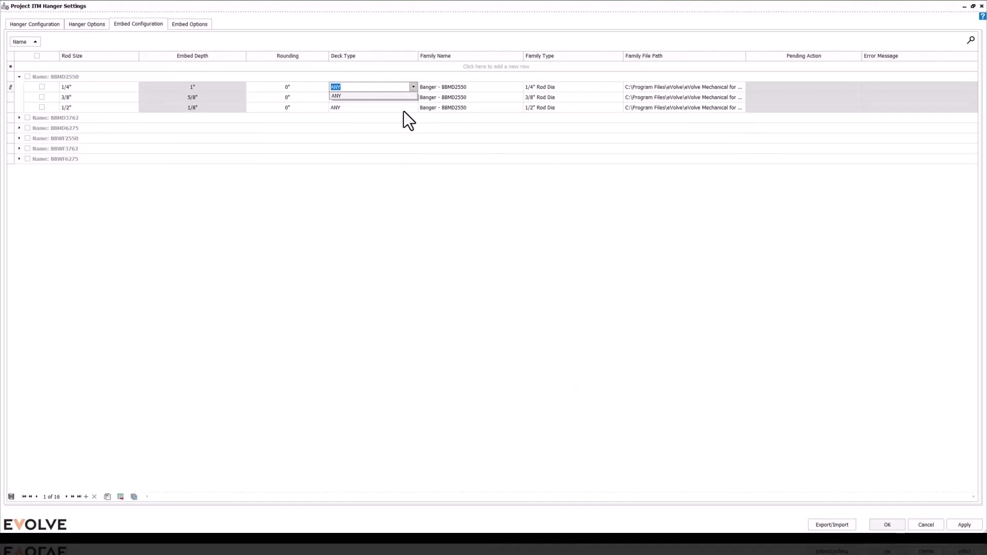
pyautogui.click(414, 89)
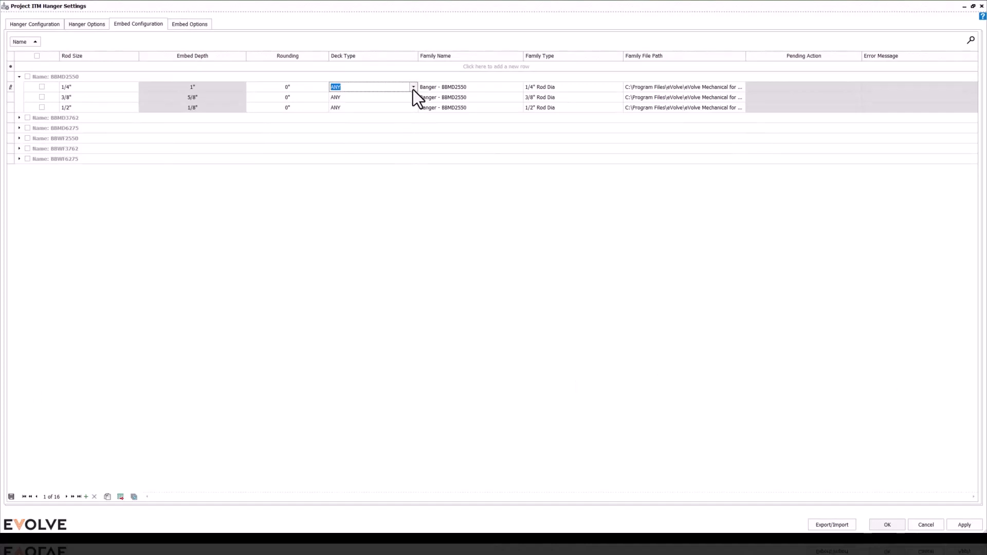
pyautogui.click(183, 24)
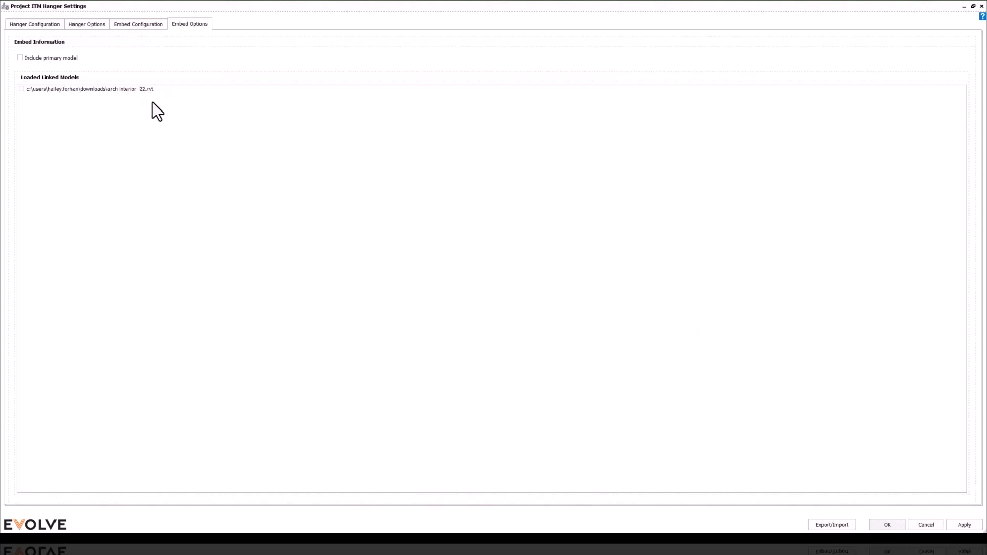
pyautogui.click(887, 524)
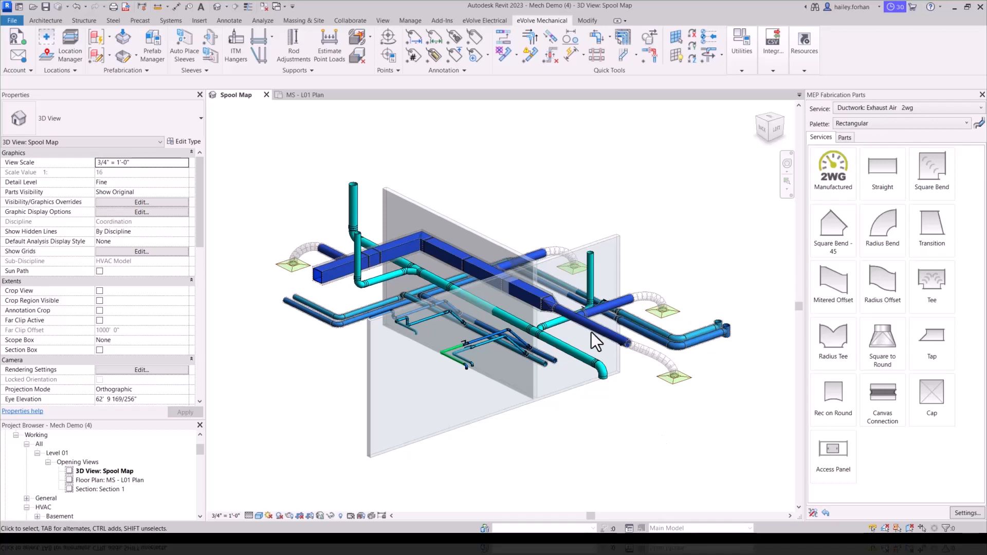
# Place ITM hangers on all the duct and pipe parts in the Spool Map 3D view
pyautogui.click(232, 41)
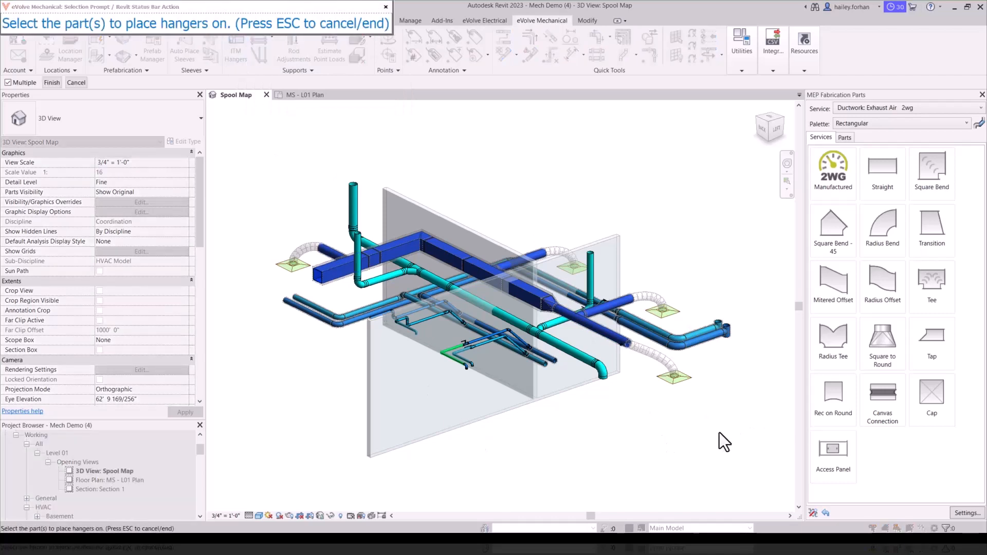
pyautogui.moveTo(730, 439); pyautogui.dragTo(234, 156)
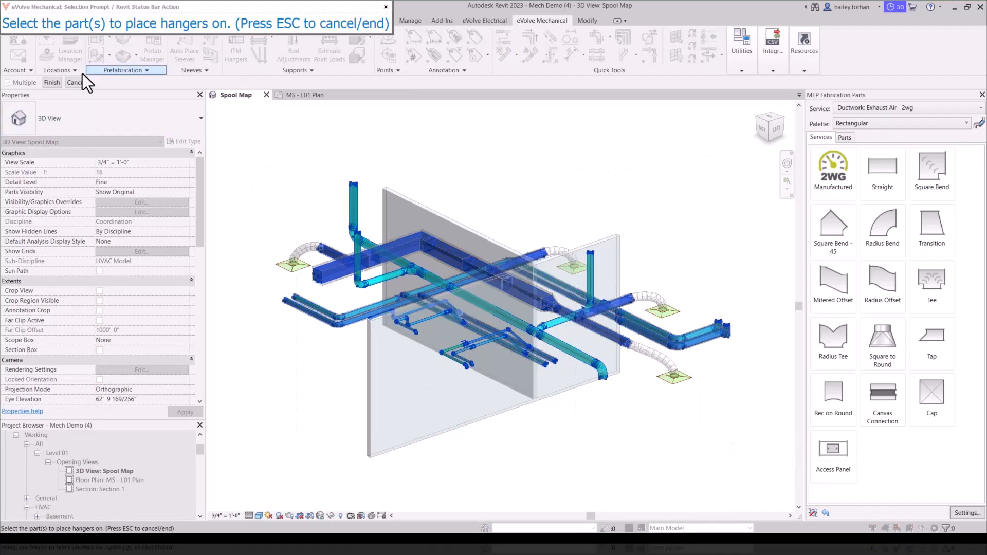
pyautogui.click(52, 83)
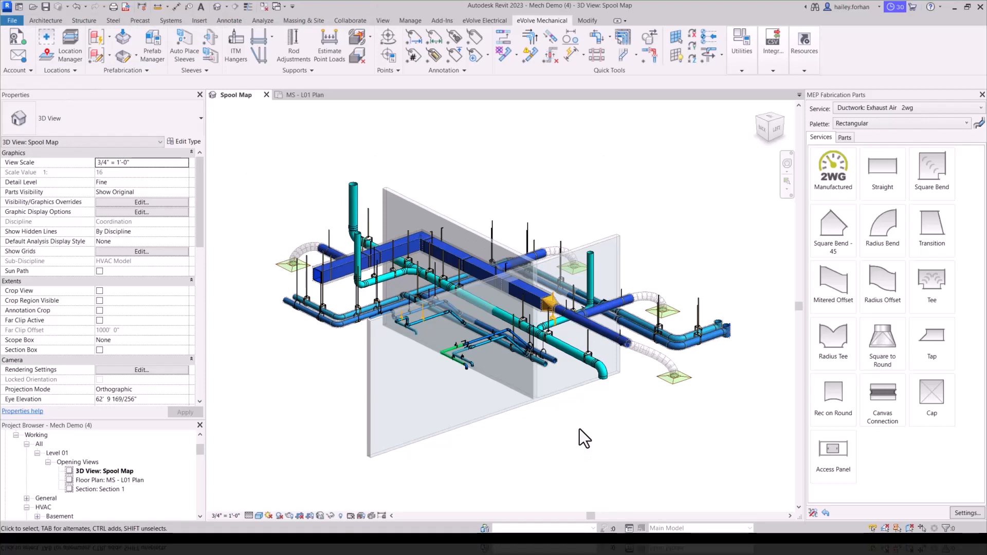
# Run clash detection on the model with a tolerance chosen from the list and inspect the hangers in the Spool Map view
pyautogui.scroll(2, 579, 429)
pyautogui.moveTo(579, 429); pyautogui.dragTo(591, 469, button='middle')
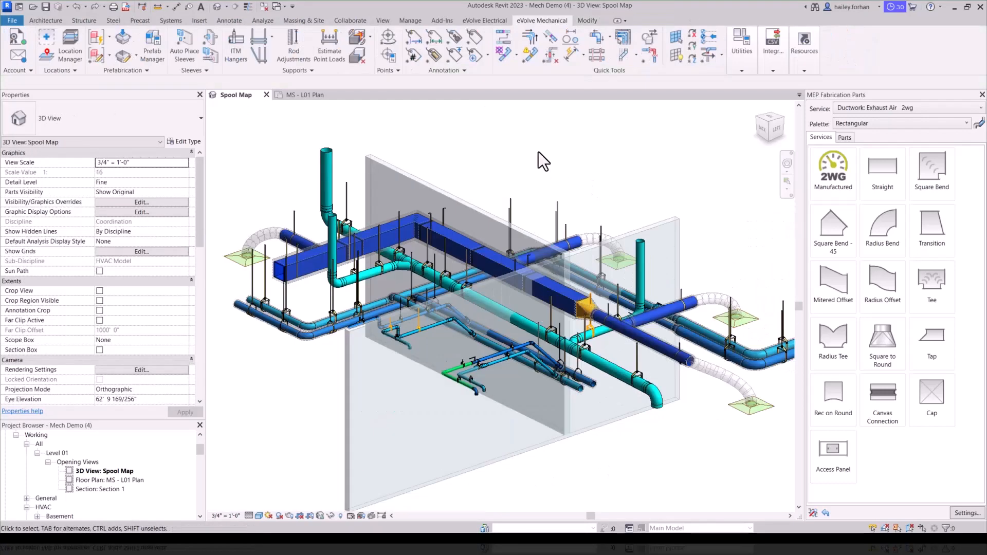
pyautogui.click(359, 36)
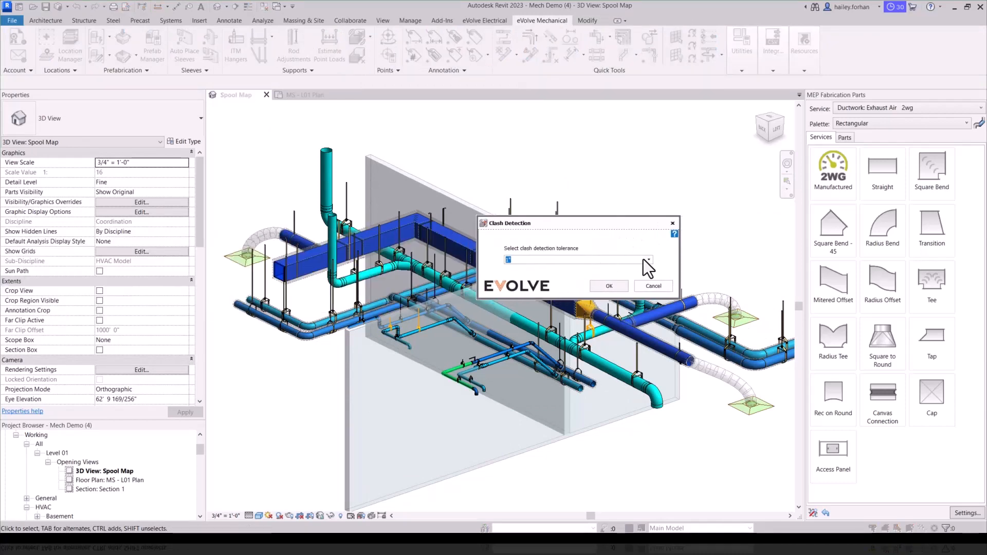
pyautogui.click(647, 260)
pyautogui.click(637, 267)
pyautogui.click(615, 286)
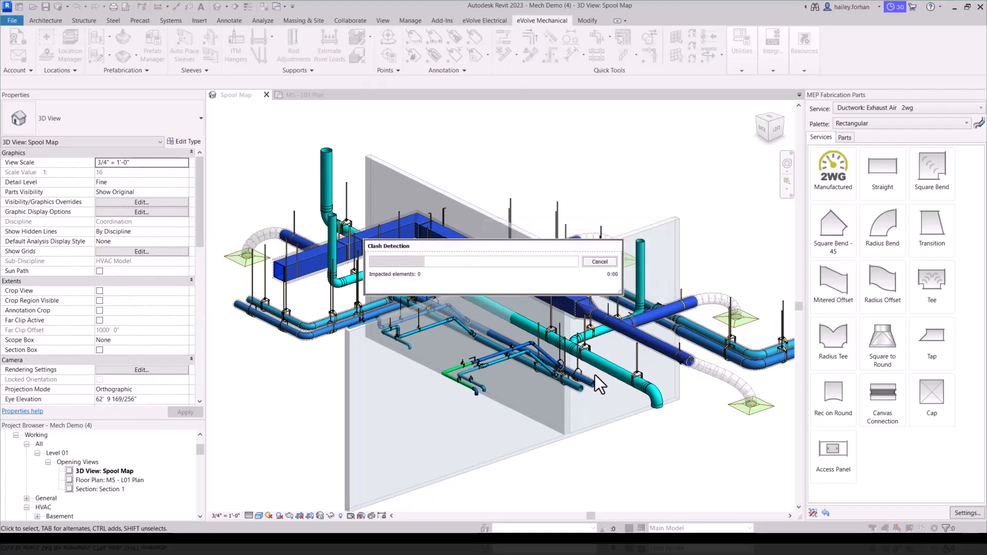
pyautogui.scroll(-2, 604, 429)
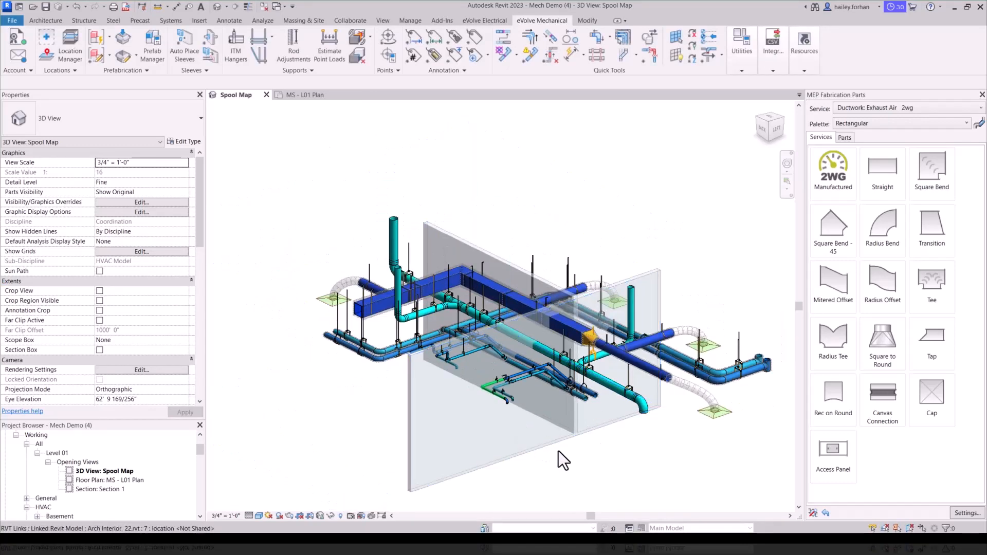
pyautogui.moveTo(558, 452); pyautogui.dragTo(554, 441, button='middle')
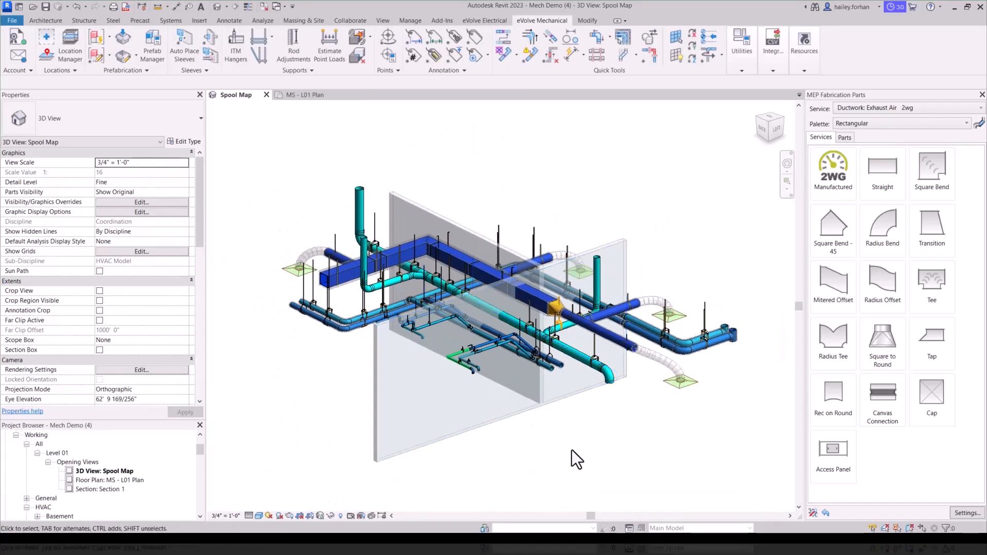
pyautogui.scroll(1, 587, 426)
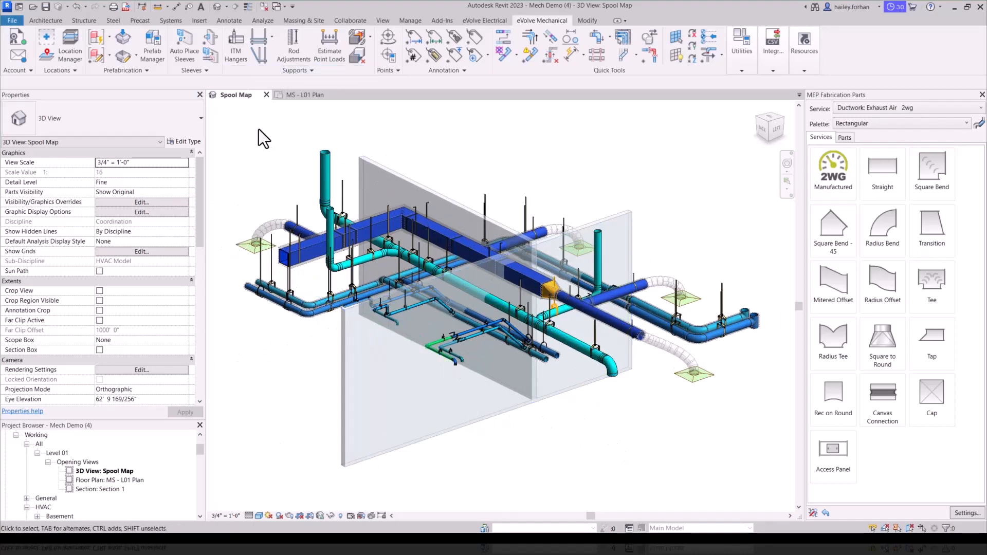
# Open the project hanger placement settings and load the ITM placement profile
pyautogui.click(298, 70)
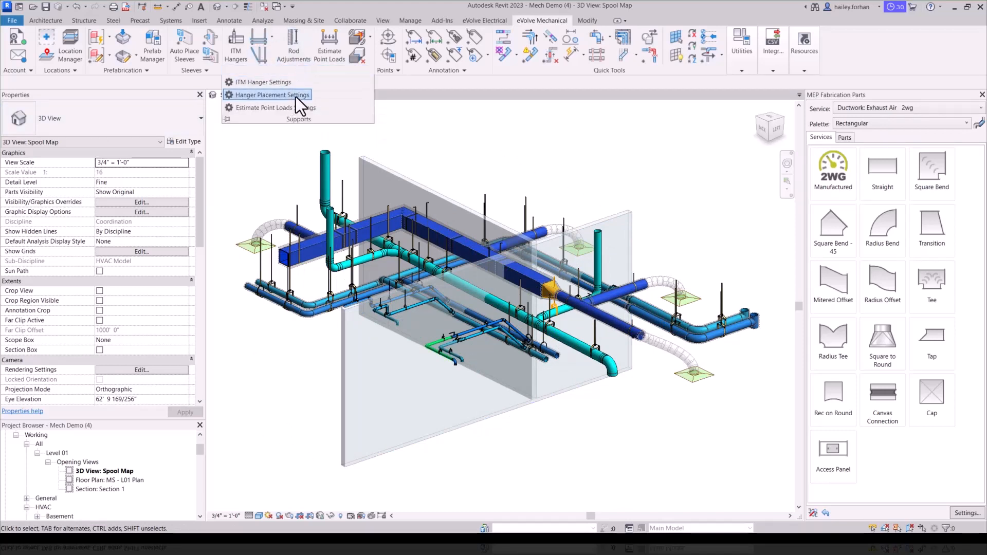
pyautogui.click(257, 96)
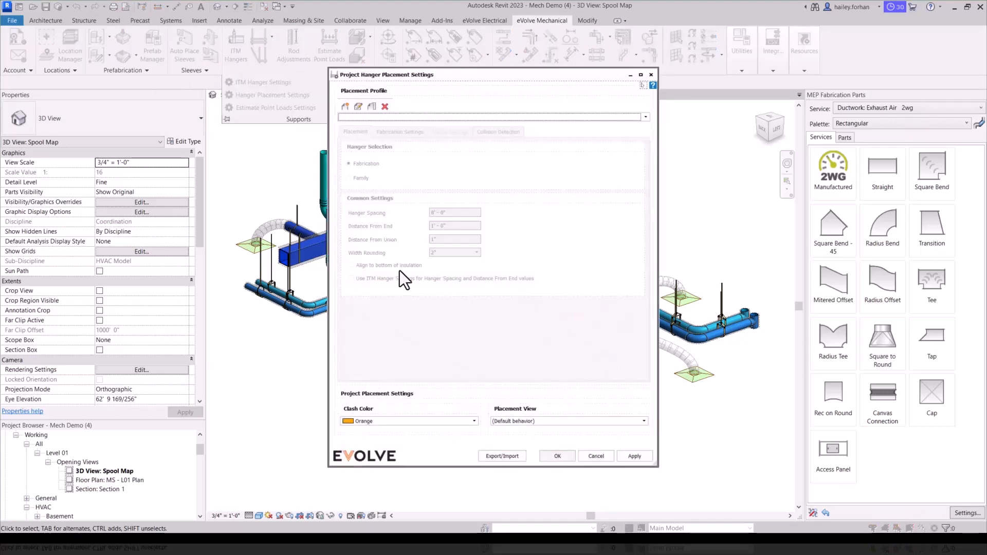
pyautogui.click(641, 75)
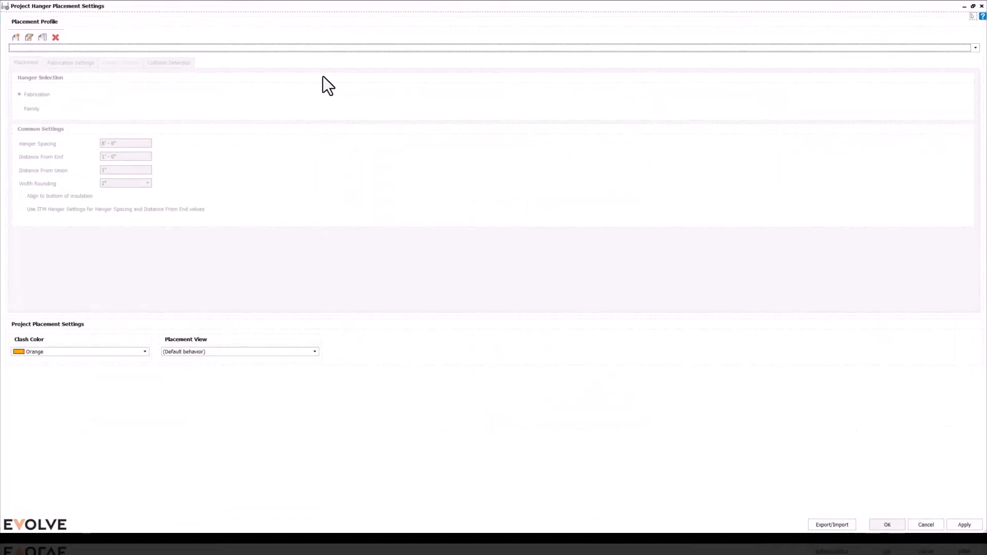
pyautogui.click(324, 48)
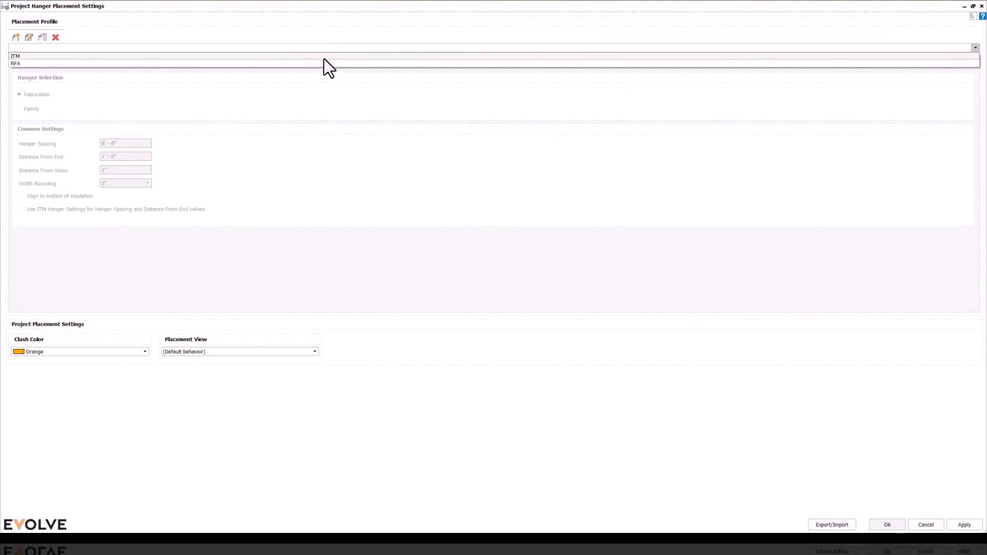
pyautogui.click(324, 56)
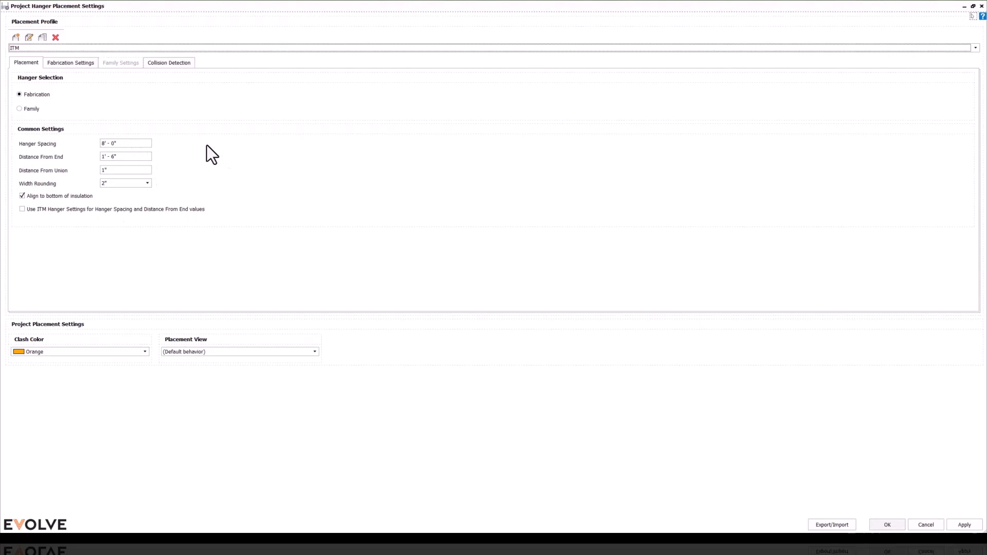
# Examine the ITM profile's fabrication service type and hanger type choices and its collision detection settings
pyautogui.click(82, 64)
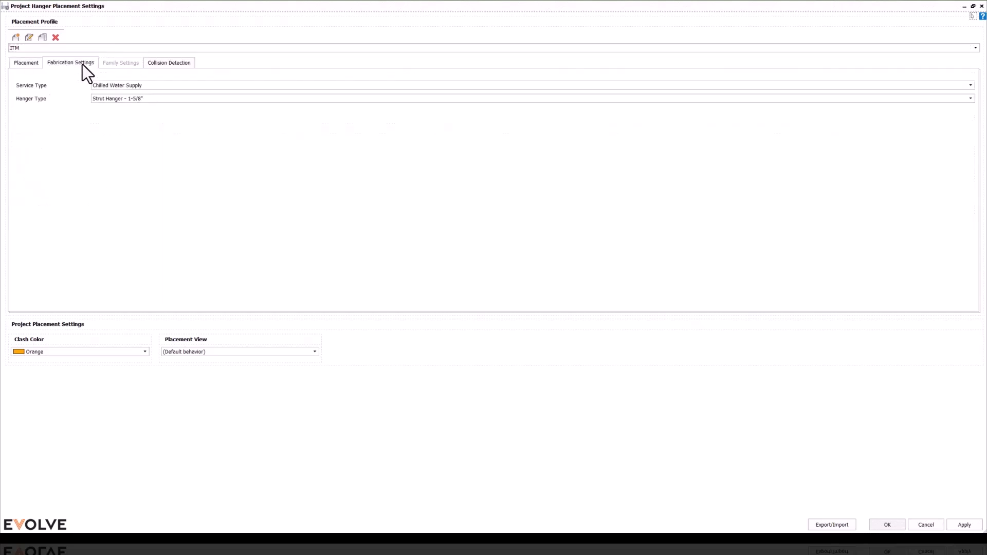
pyautogui.click(970, 85)
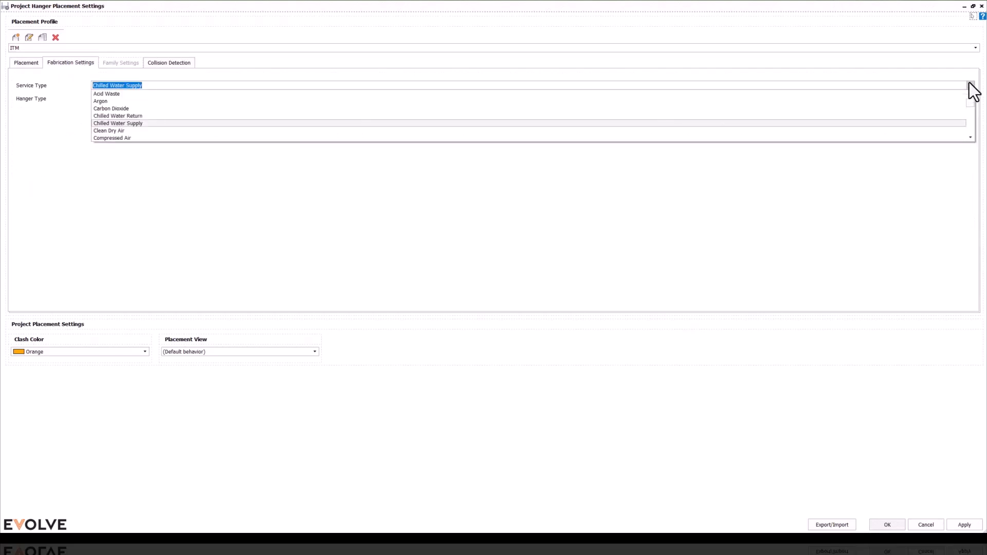
pyautogui.click(970, 85)
pyautogui.click(970, 98)
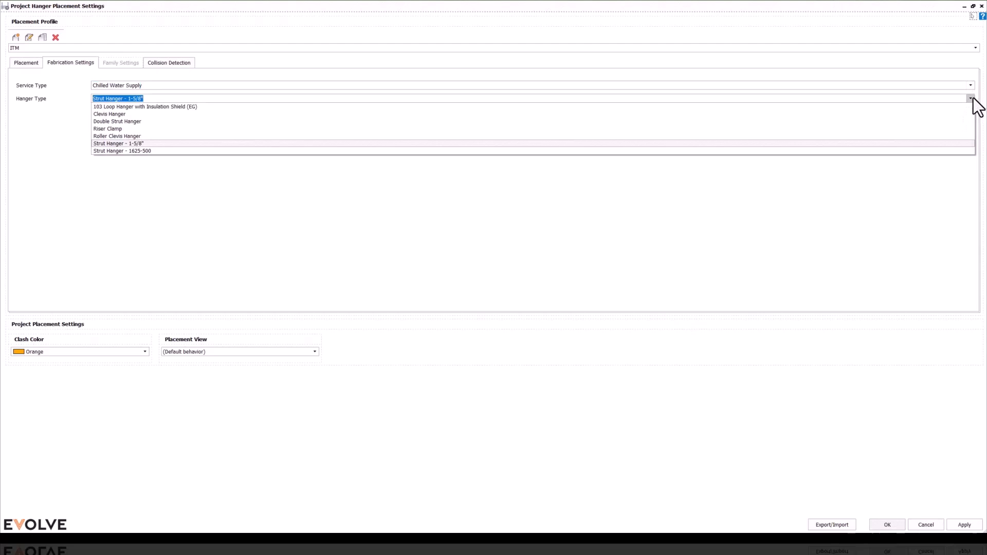
pyautogui.click(973, 100)
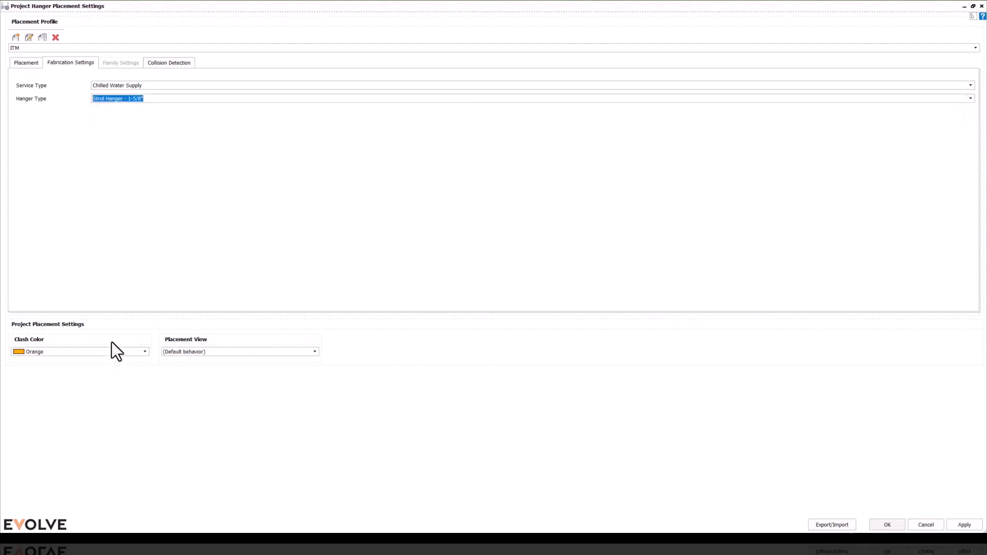
pyautogui.click(186, 61)
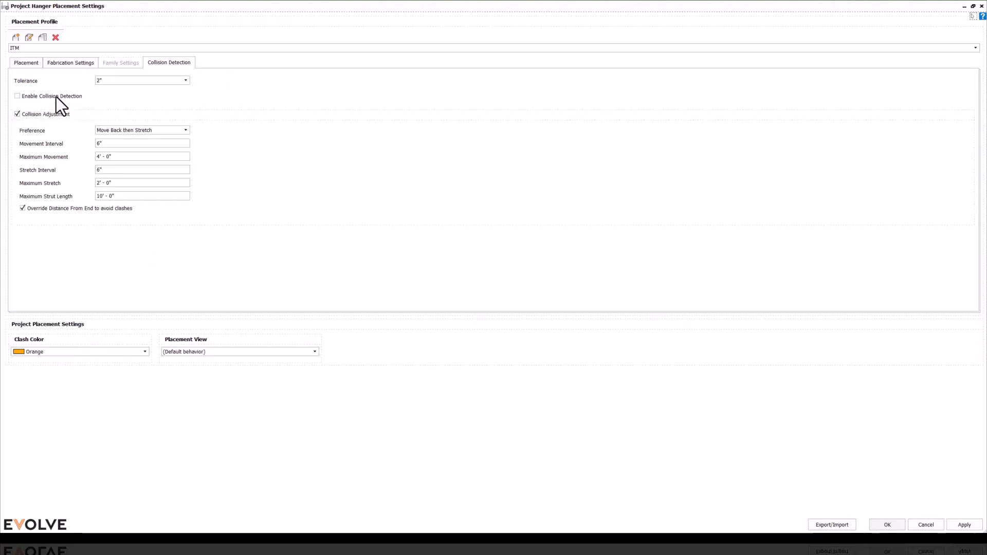
# Load the RFA placement profile and examine the Tier 4 run positioning and strut size choices in its family settings
pyautogui.click(32, 63)
pyautogui.click(40, 48)
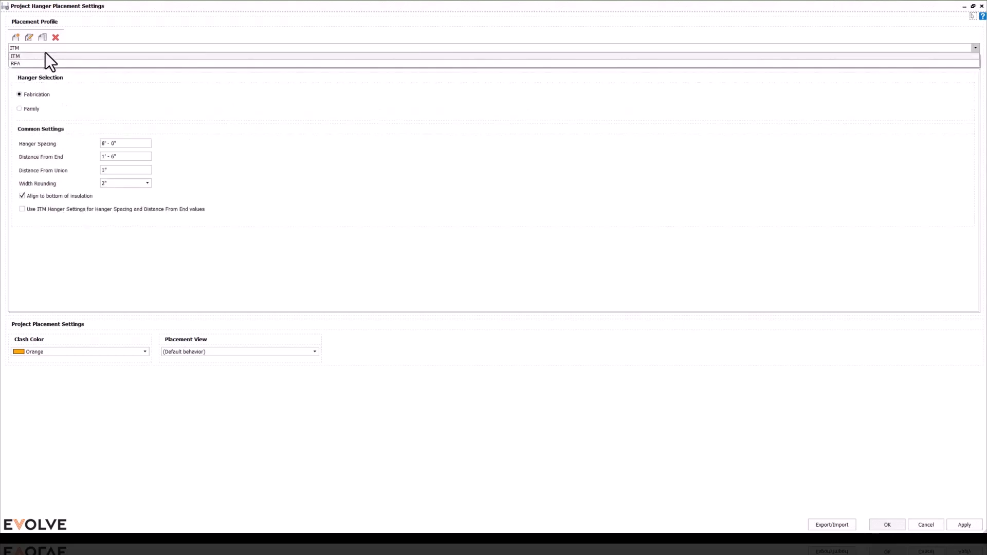
pyautogui.click(48, 63)
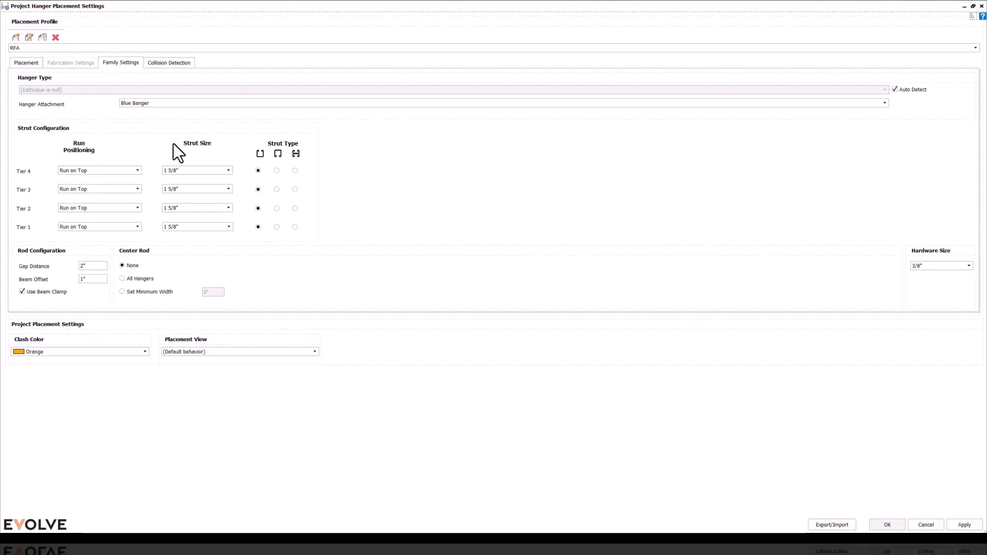
pyautogui.click(138, 170)
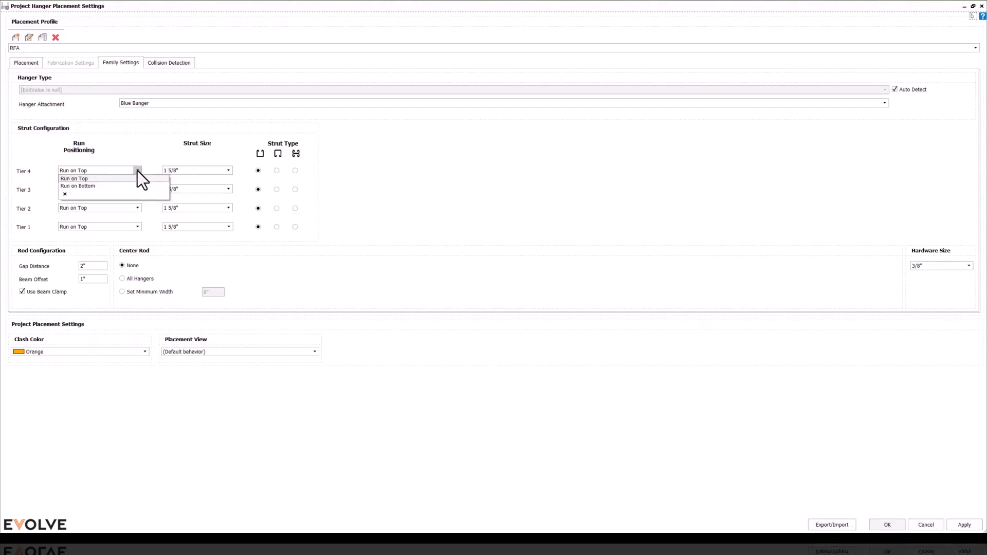
pyautogui.click(138, 170)
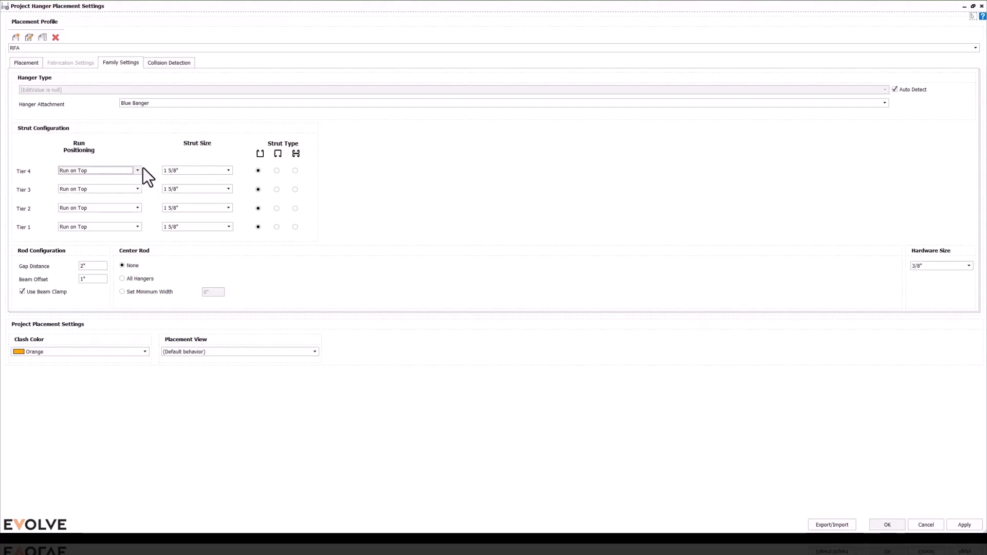
pyautogui.click(227, 170)
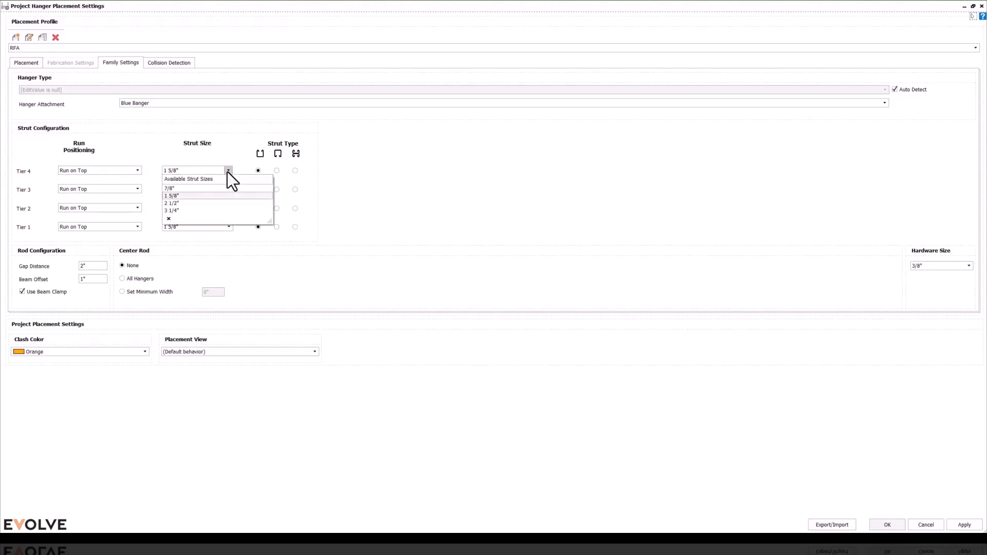
pyautogui.click(226, 173)
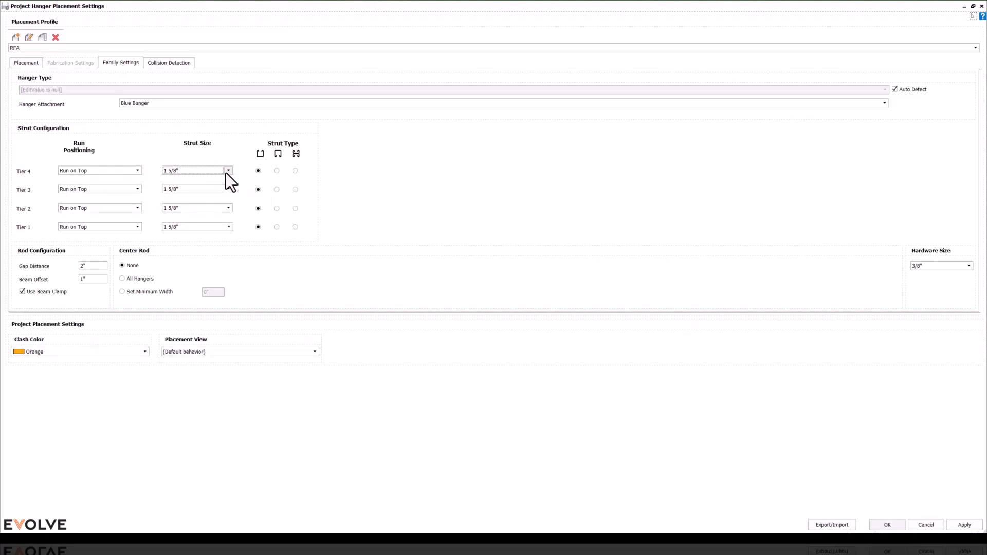
# Check the clash color choices and accept the project hanger placement settings
pyautogui.click(100, 353)
pyautogui.click(99, 354)
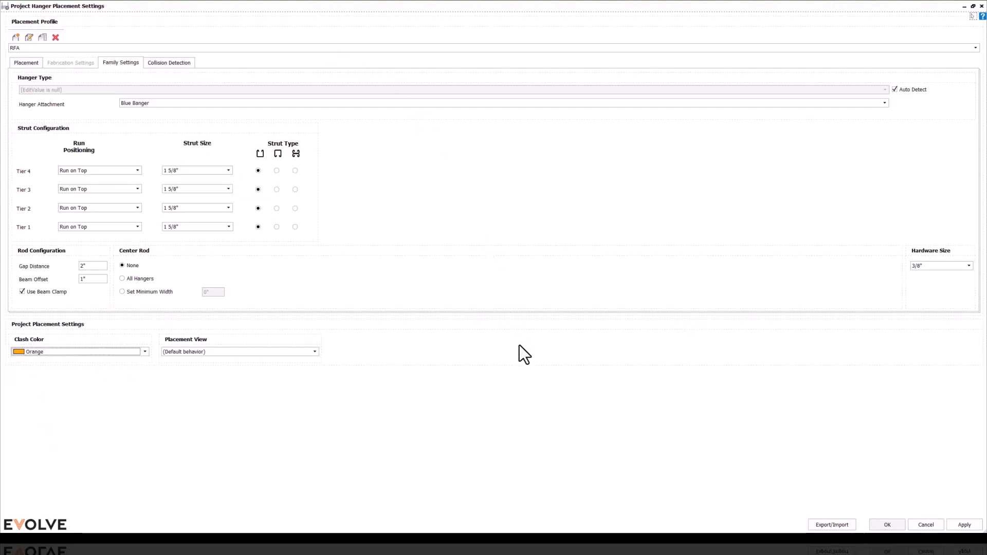
pyautogui.click(887, 524)
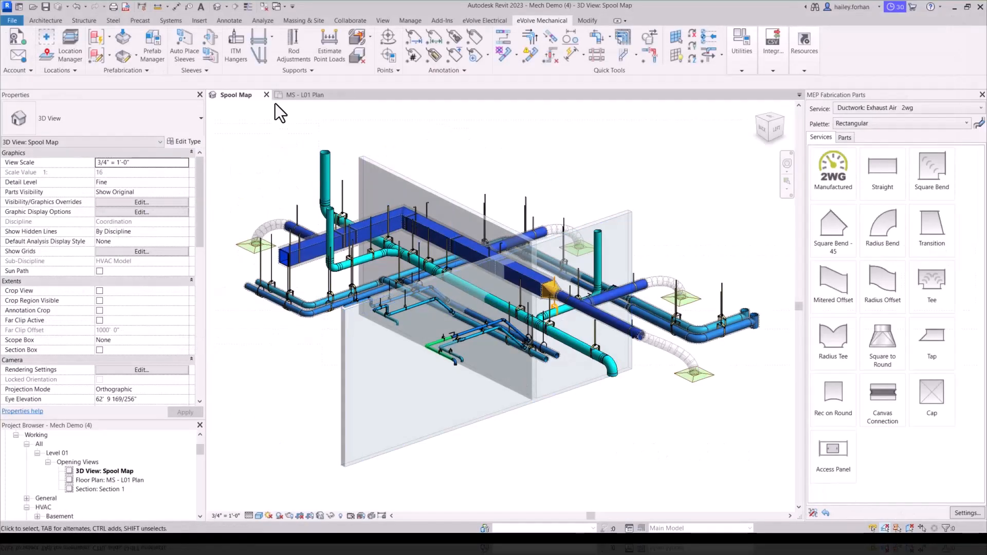
# Start hanger placement with the RFA profile in Change of Direction mode, attaching to the nearest structure overhead with an unfiltered view
pyautogui.click(258, 40)
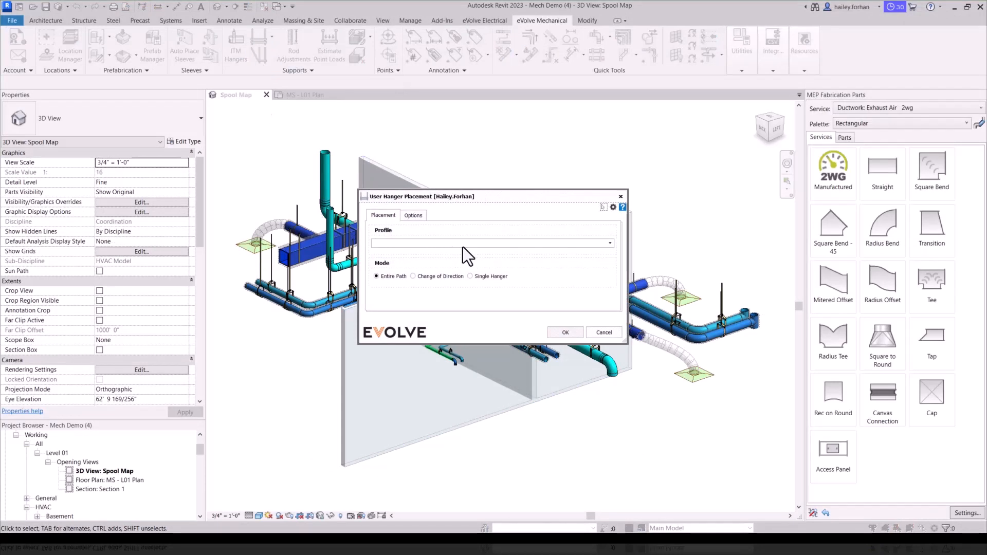
pyautogui.click(584, 244)
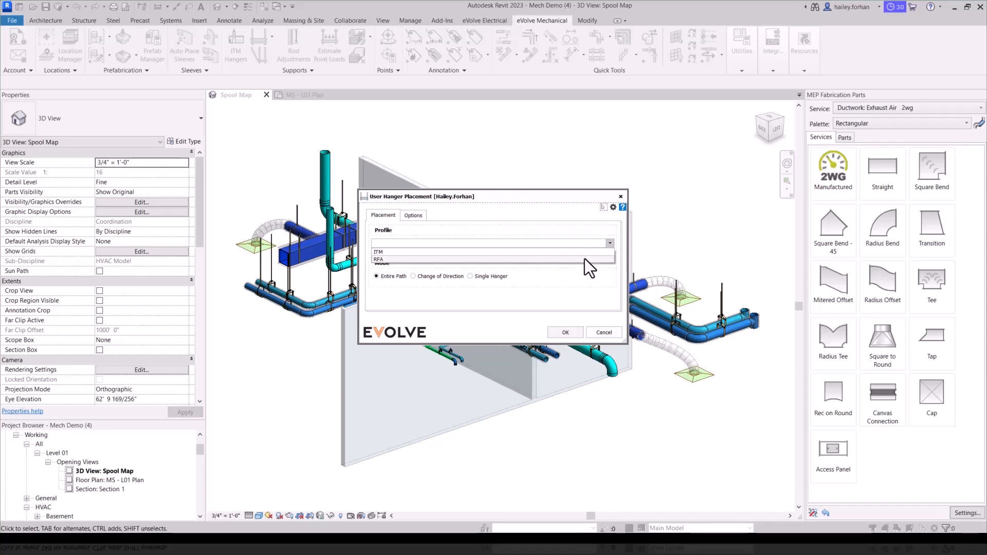
pyautogui.click(585, 259)
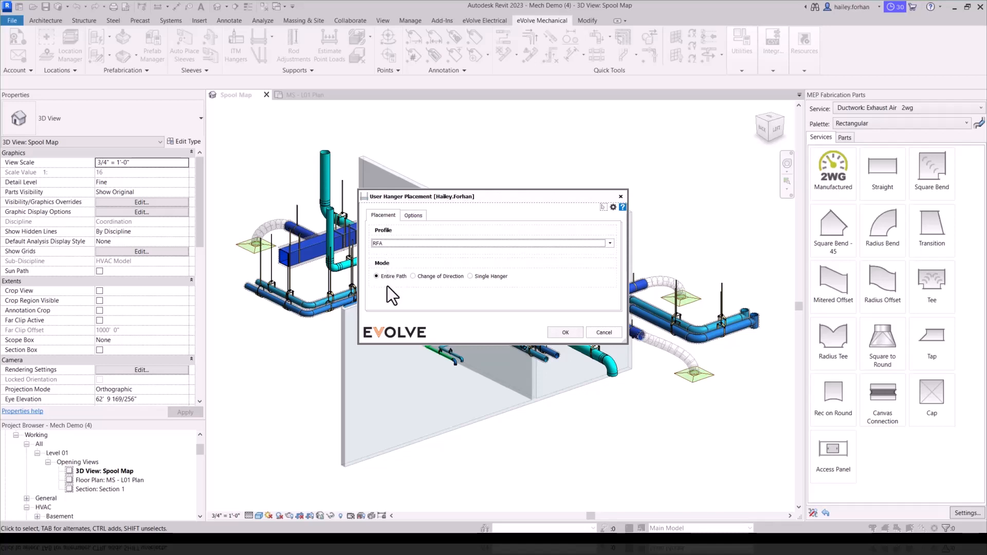
pyautogui.click(443, 278)
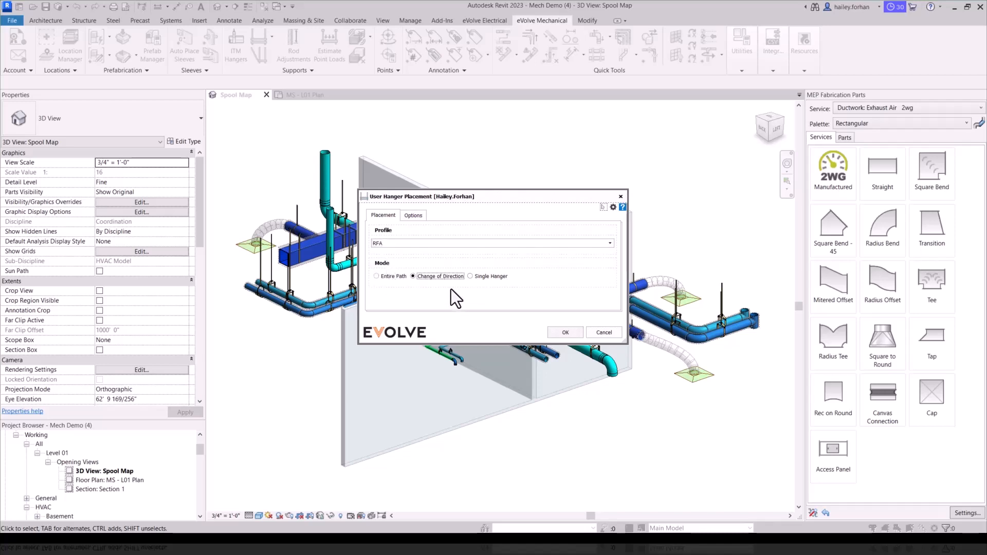
pyautogui.click(413, 215)
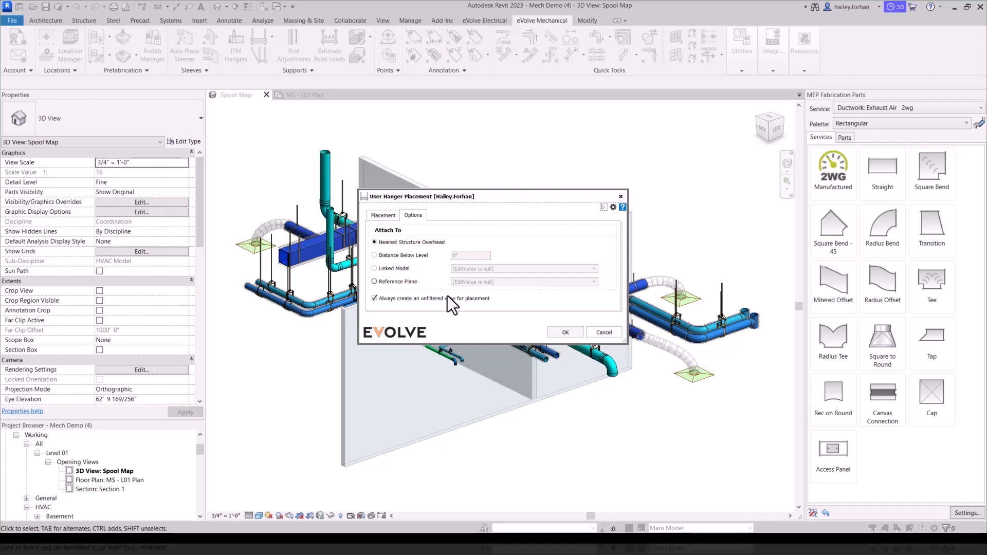
pyautogui.click(555, 333)
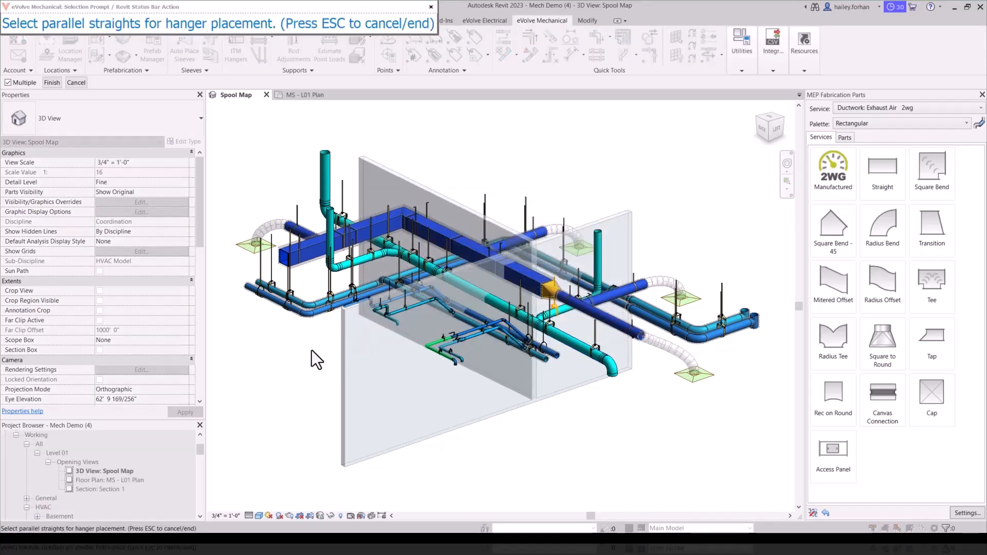
# Place the RFA hangers on the pipe run beside the wall, using the selected straight as the starting point
pyautogui.scroll(3, 312, 350)
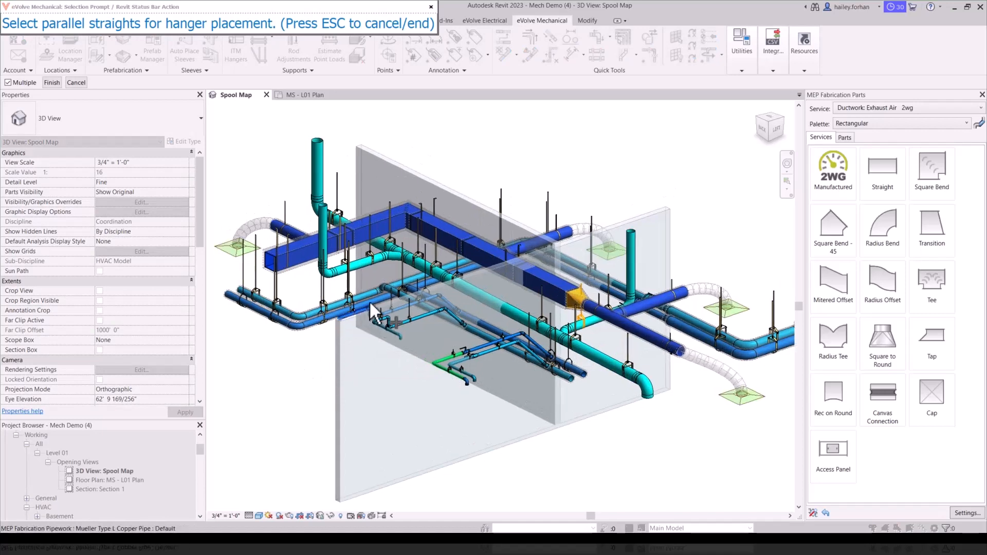
pyautogui.click(380, 311)
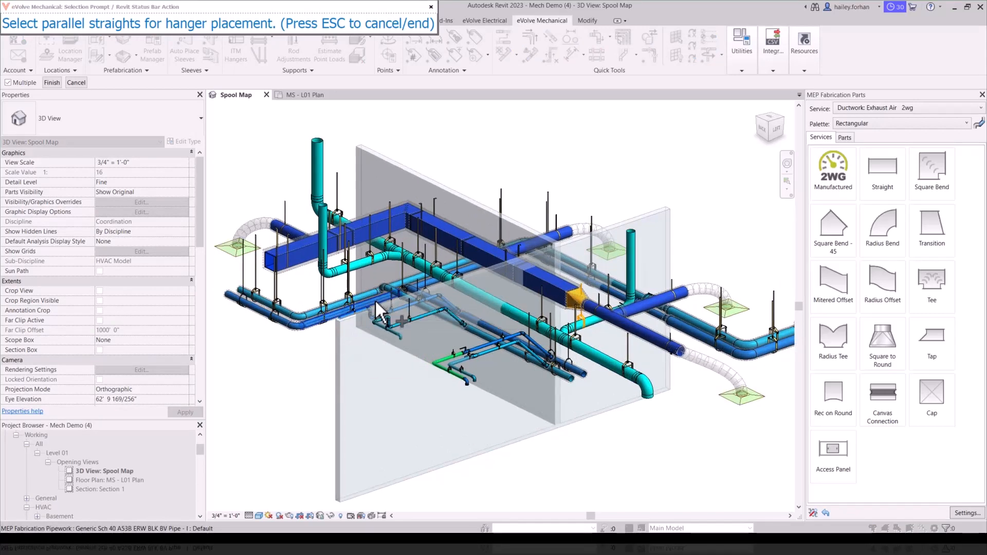
pyautogui.click(52, 83)
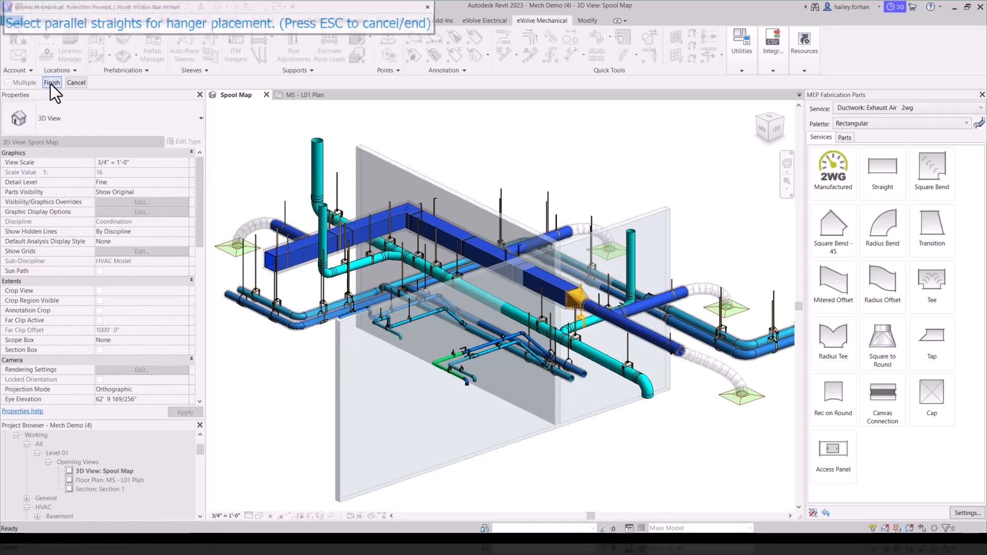
pyautogui.click(372, 304)
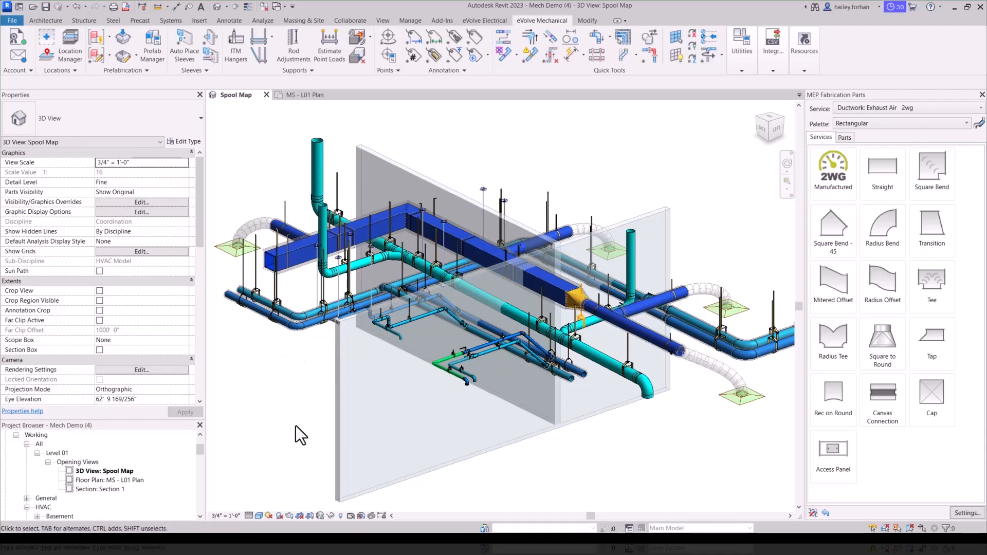
# Start the rod adjustments for the Anvil Fig.260 clevis hanger near the open end of the outer pipe run
pyautogui.scroll(-1, 295, 425)
pyautogui.moveTo(296, 426); pyautogui.dragTo(341, 436, button='middle')
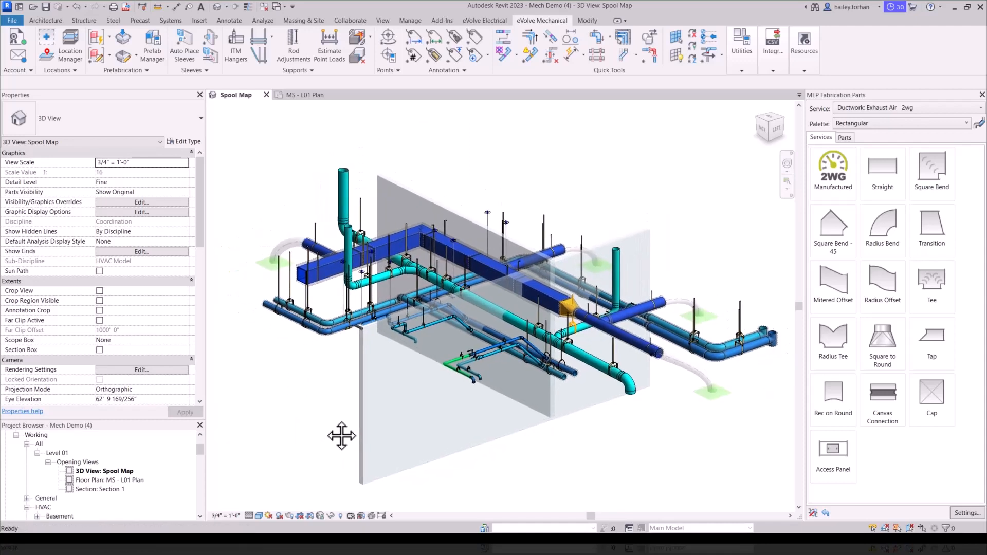
pyautogui.scroll(2, 323, 419)
pyautogui.moveTo(319, 400); pyautogui.dragTo(324, 471, button='middle')
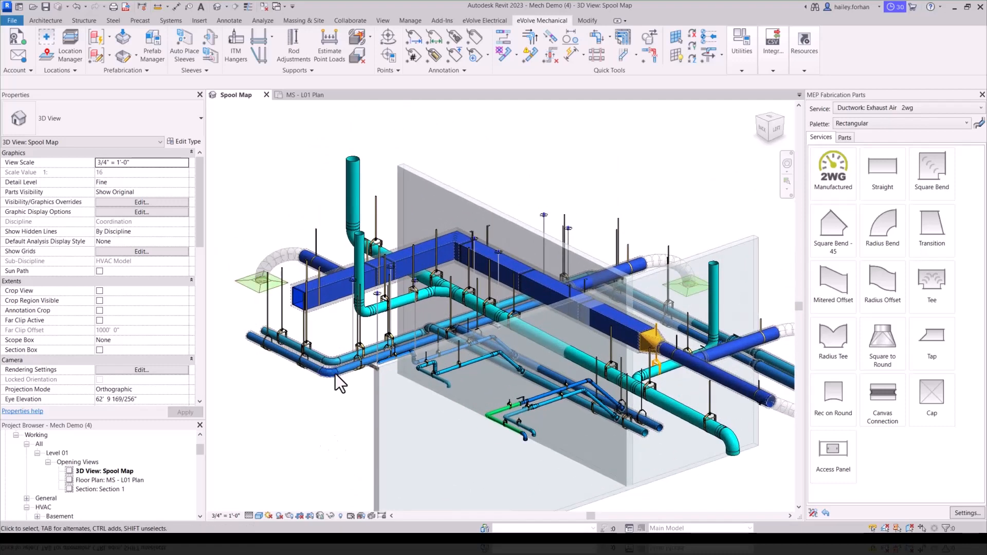
pyautogui.click(292, 39)
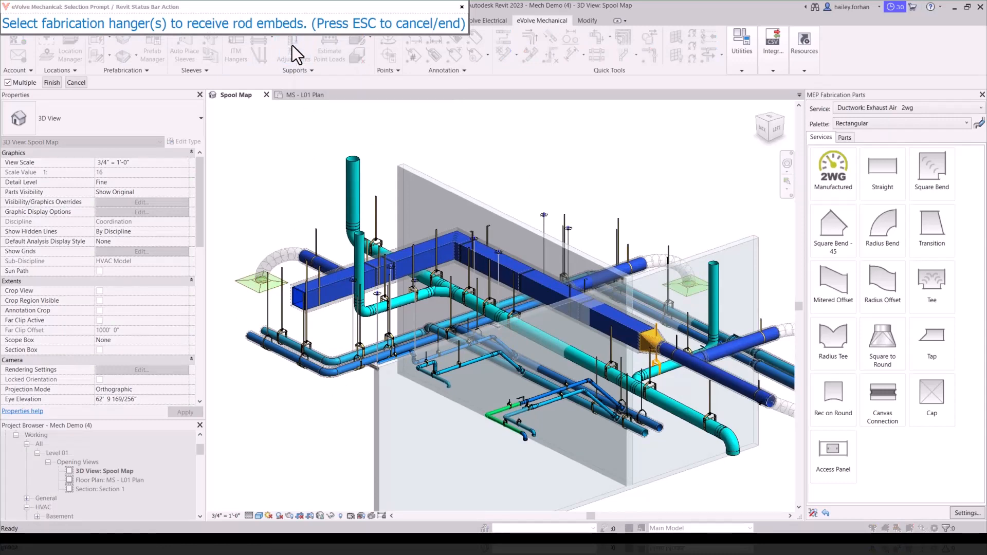
pyautogui.scroll(2, 288, 308)
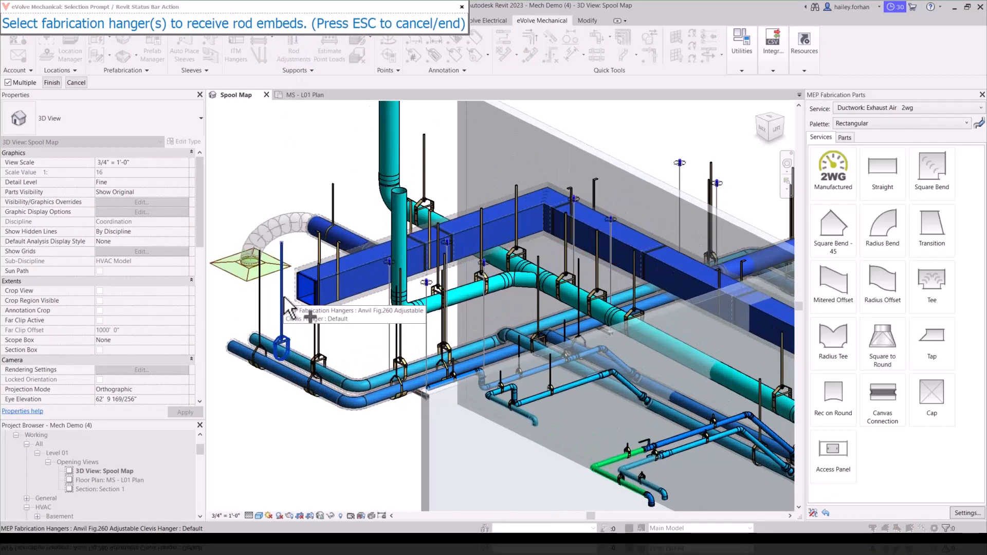
pyautogui.click(285, 299)
pyautogui.click(52, 83)
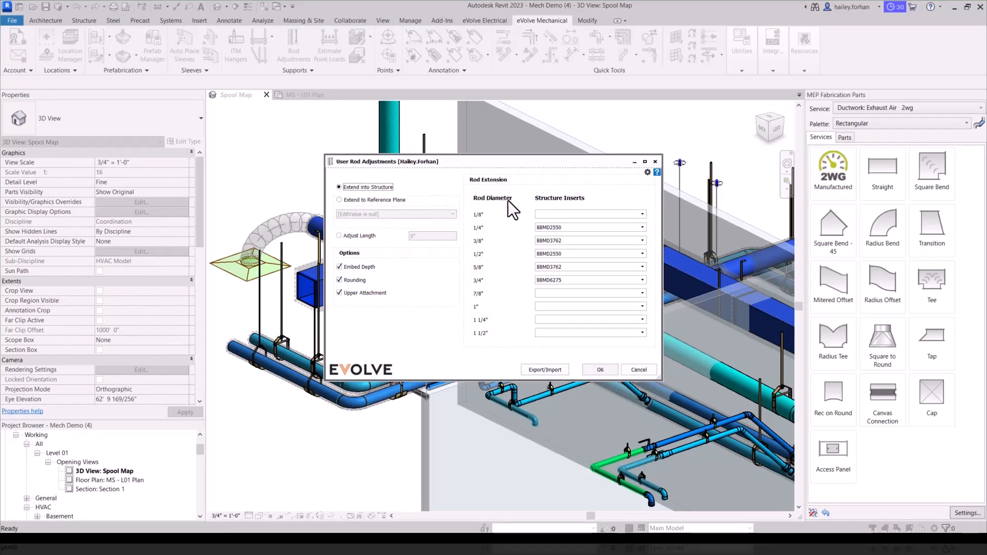
# Check the 1/4" structure insert choices and extend the hanger's rod into structure with embed depth, rounding and upper attachment enabled
pyautogui.click(640, 230)
pyautogui.click(640, 230)
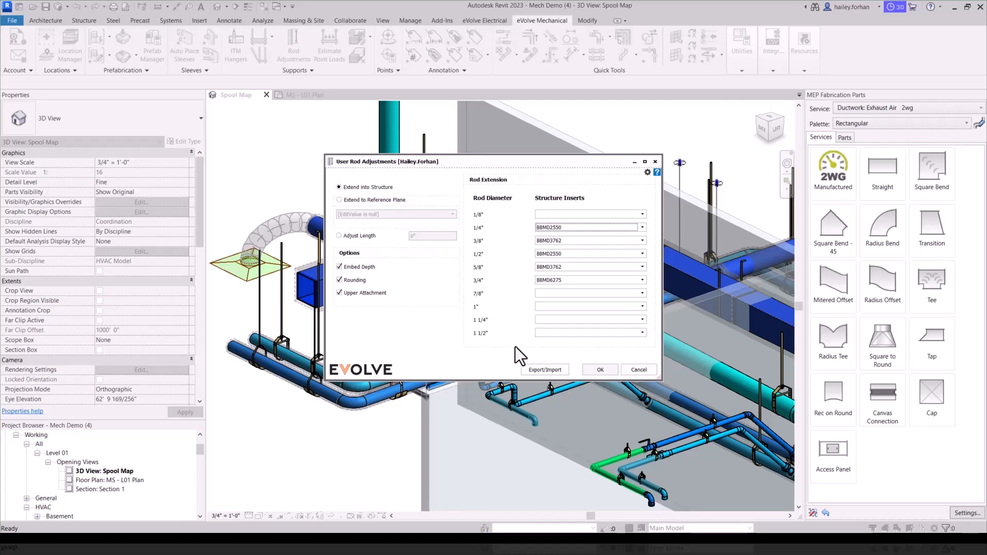
pyautogui.click(597, 371)
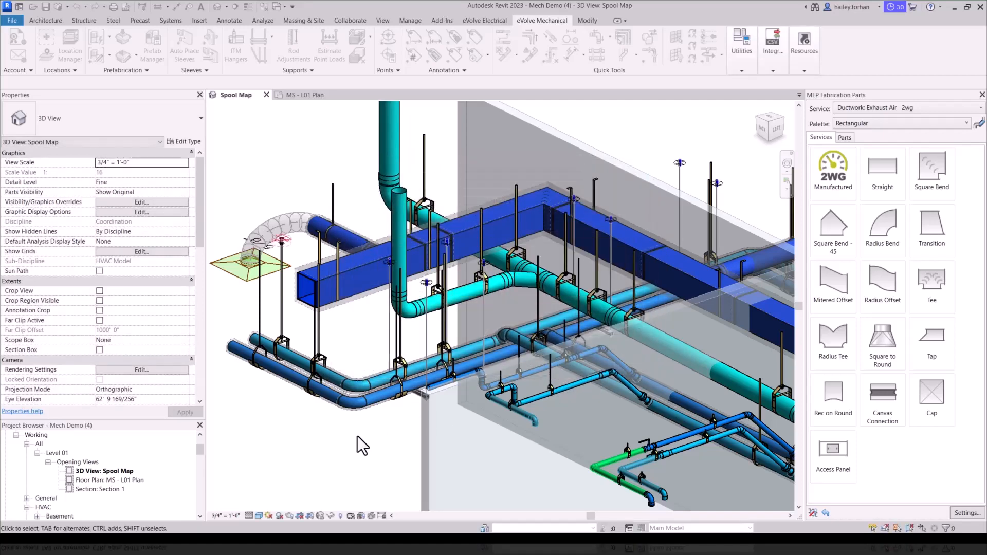
pyautogui.scroll(5, 301, 294)
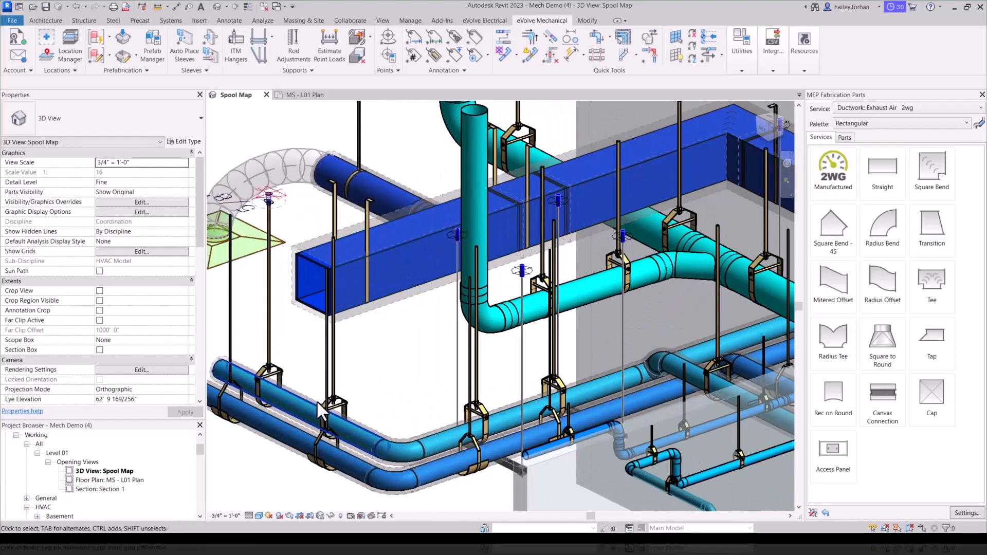
pyautogui.scroll(-5, 327, 299)
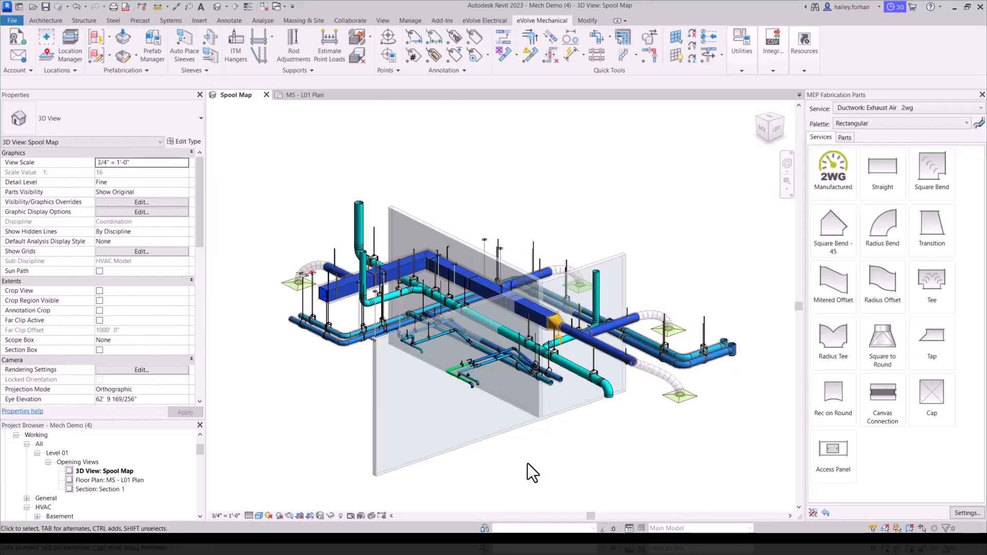